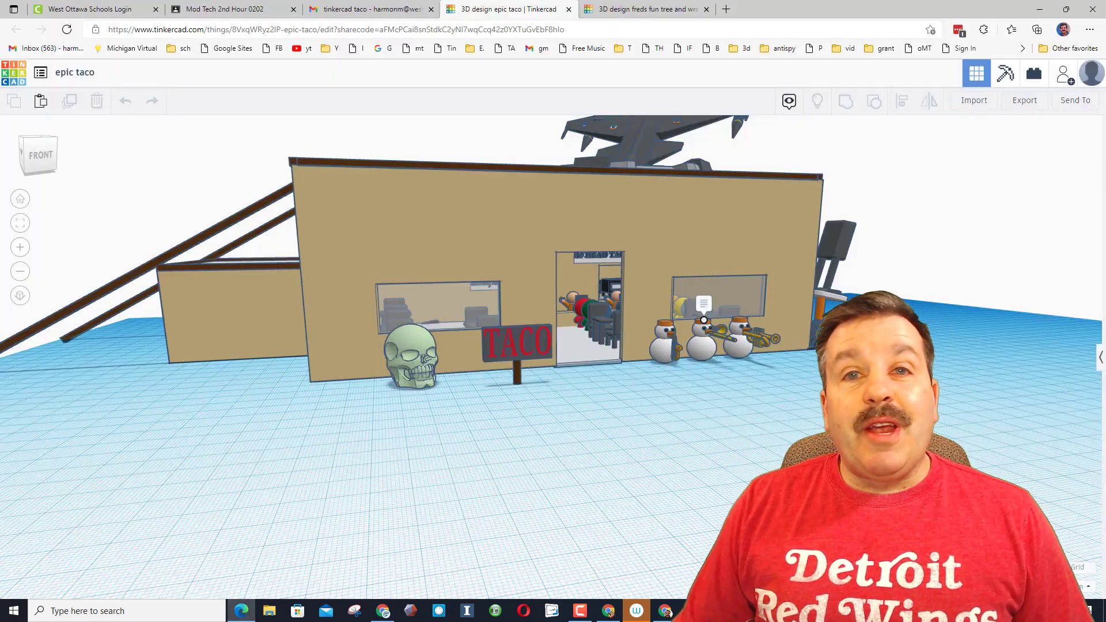
# Step: Orbit around the epic taco restaurant design to view it from above and the side
pyautogui.moveTo(518, 432); pyautogui.dragTo(518, 389, button='right')
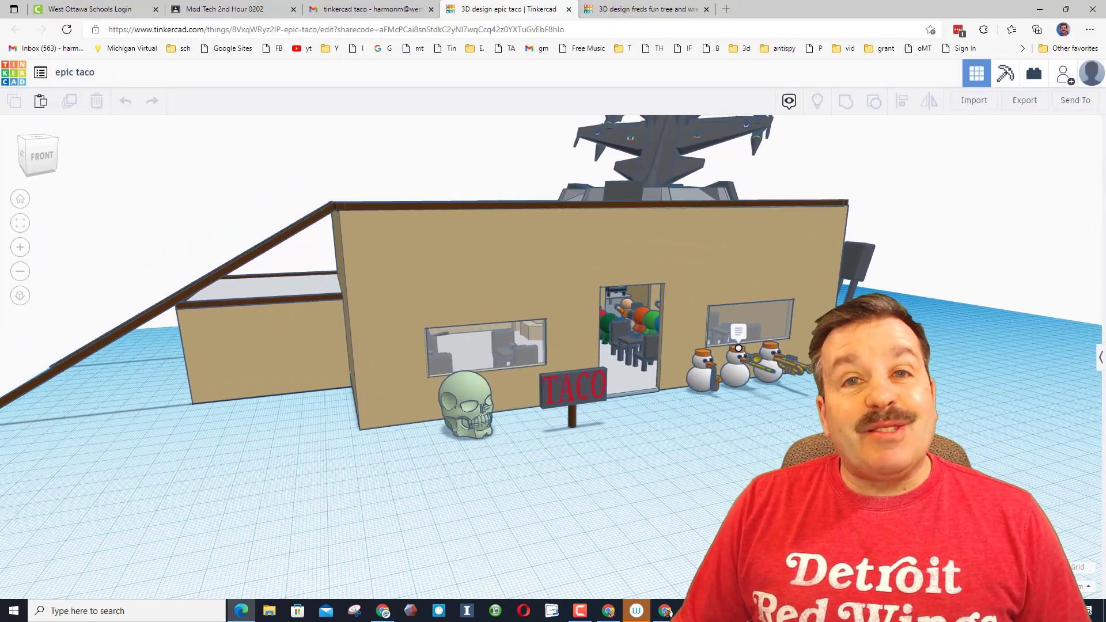
pyautogui.moveTo(519, 415)
pyautogui.mouseDown(button='right')
pyautogui.moveTo(519, 364)
pyautogui.moveTo(518, 414)
pyautogui.moveTo(502, 432)
pyautogui.moveTo(510, 415)
pyautogui.mouseUp(button='right')
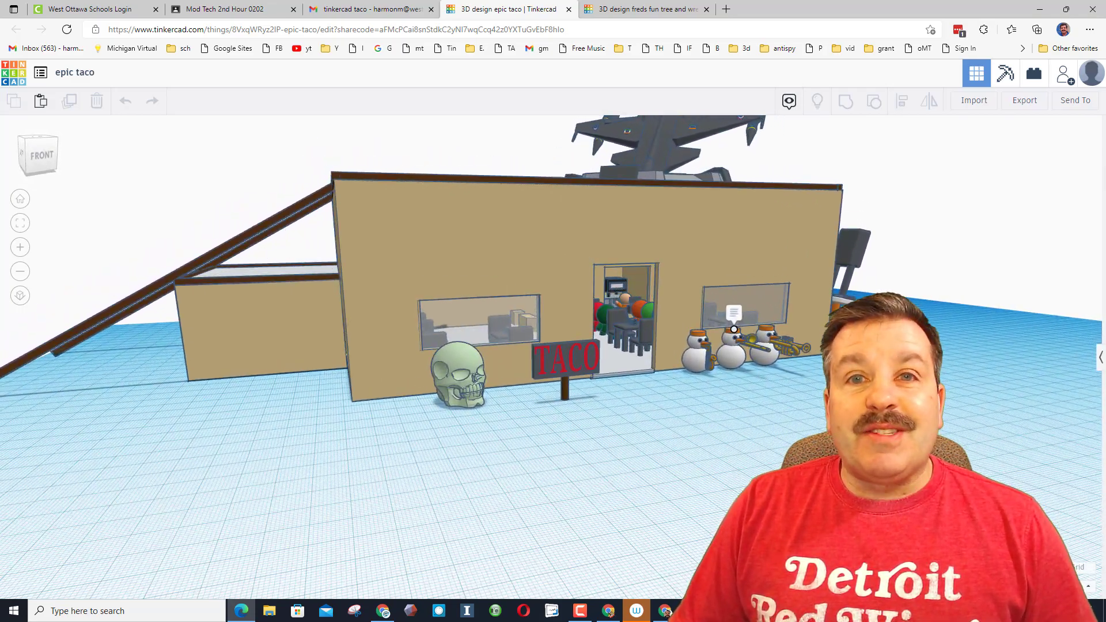
pyautogui.moveTo(733, 329); pyautogui.dragTo(734, 331, button='right')
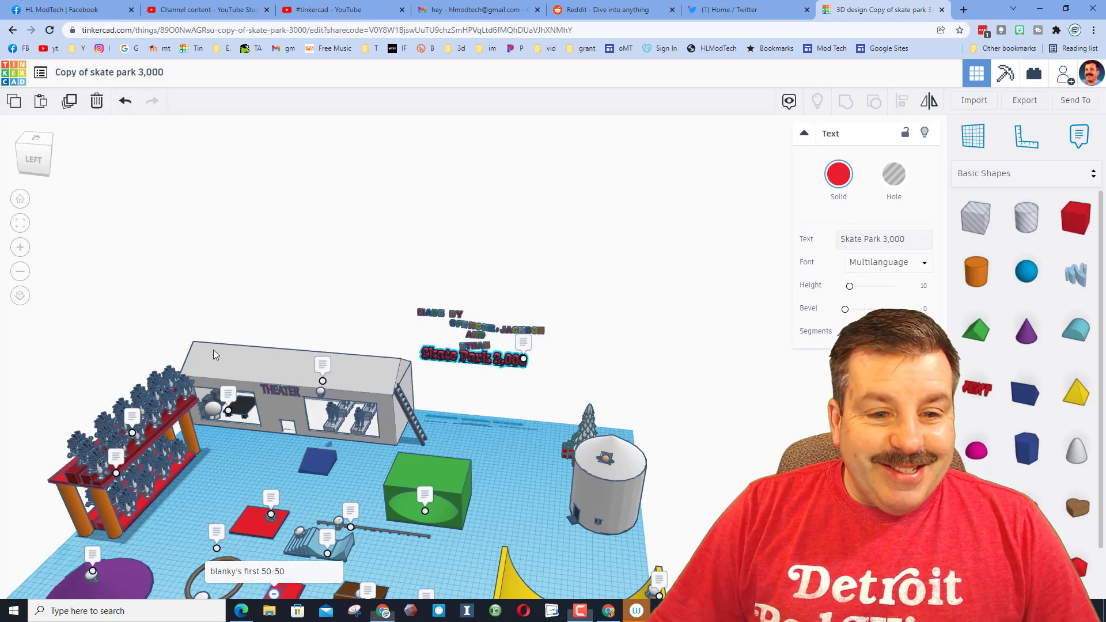
# Step: Frame the Skate Park 3,000 title, collapse the Basic Shapes panel, and orbit to the theater's side
pyautogui.moveTo(213, 350); pyautogui.dragTo(200, 326, button='right')
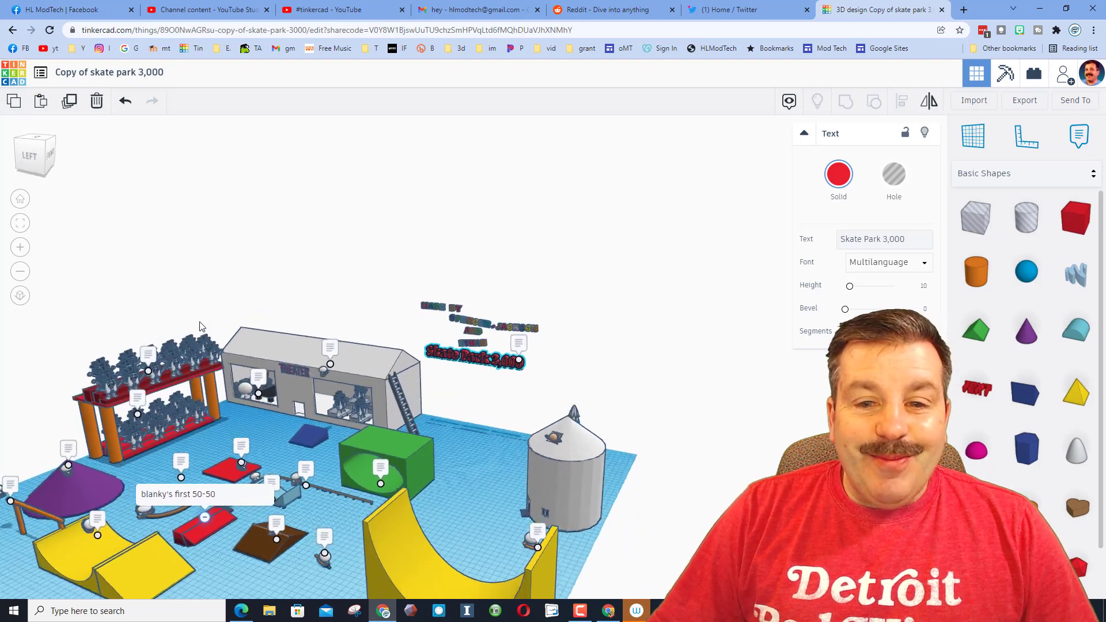
pyautogui.scroll(3, 259, 346)
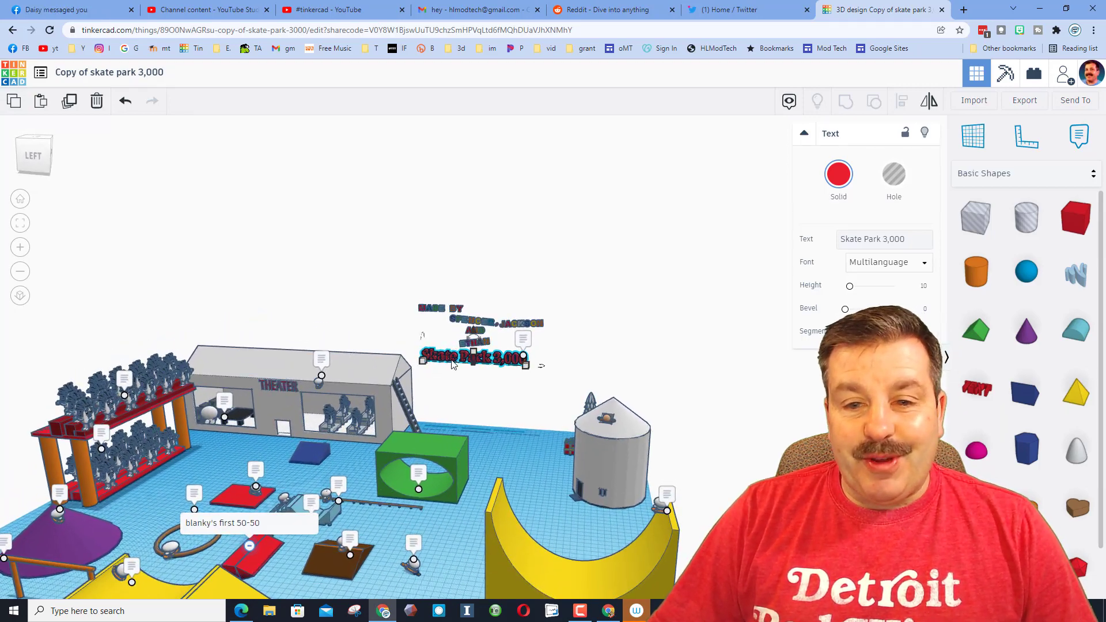
pyautogui.click(21, 223)
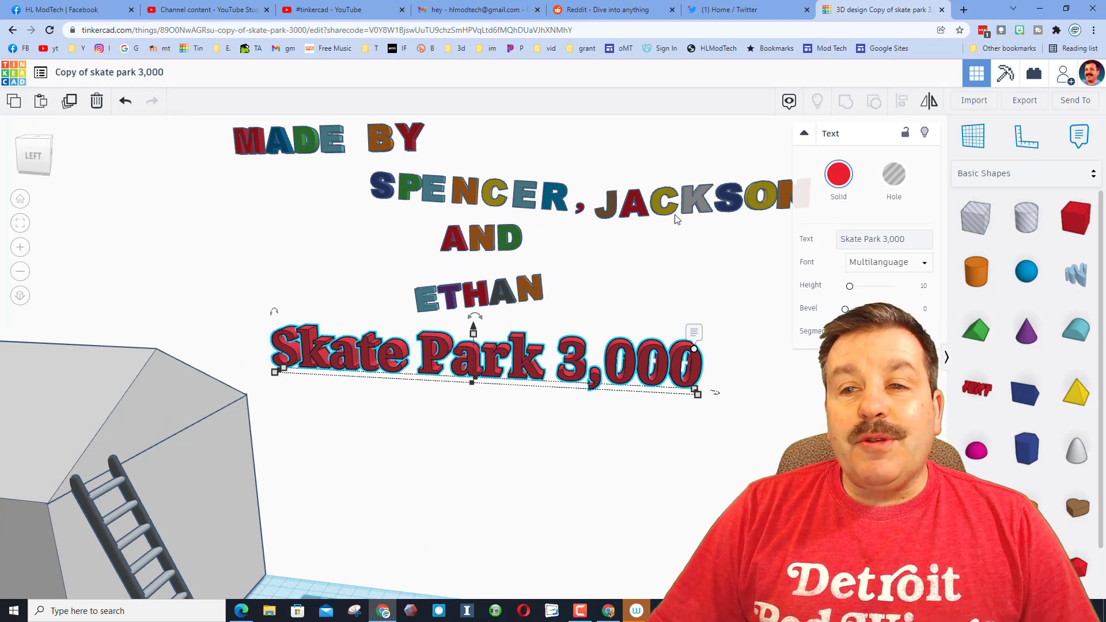
pyautogui.click(946, 357)
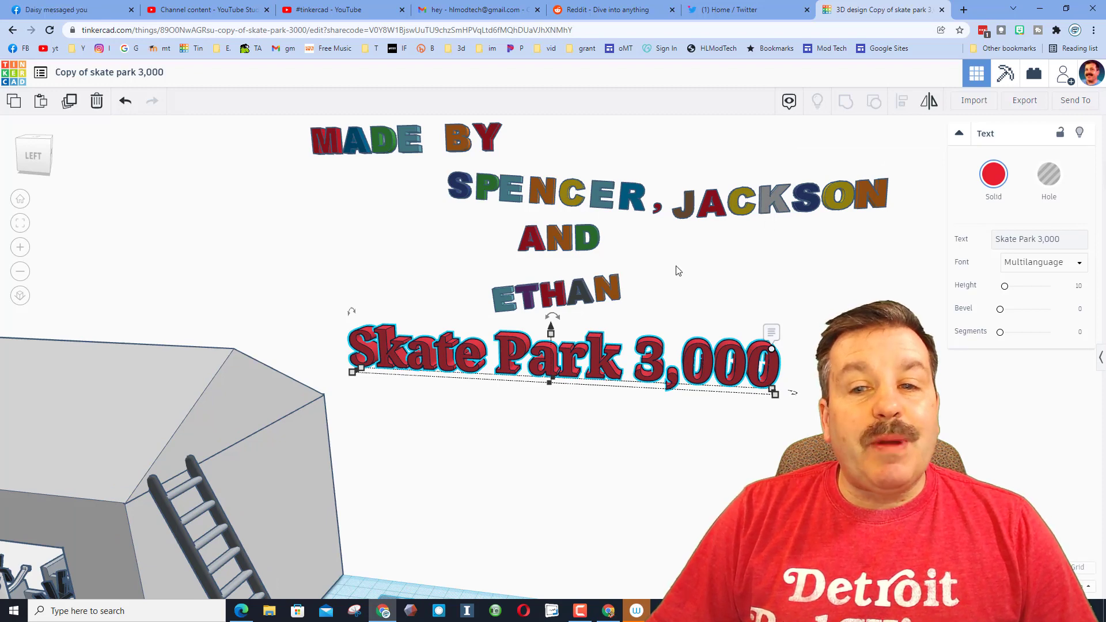
pyautogui.moveTo(725, 284); pyautogui.dragTo(332, 278, button='right')
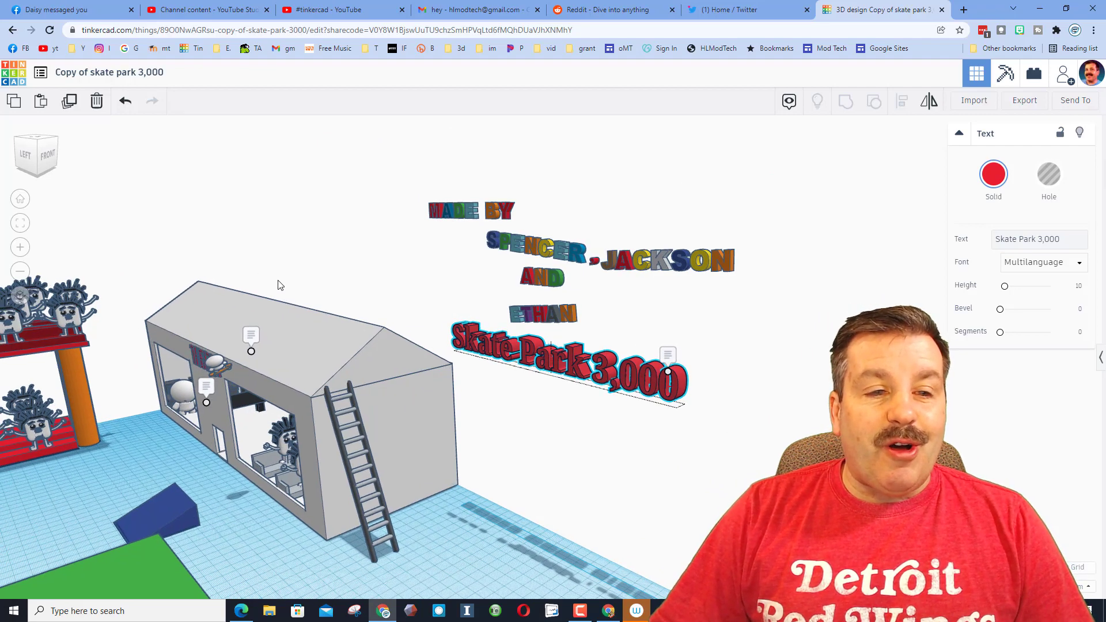
pyautogui.moveTo(314, 285)
pyautogui.mouseDown(button='right')
pyautogui.moveTo(253, 283)
pyautogui.moveTo(316, 293)
pyautogui.mouseUp(button='right')
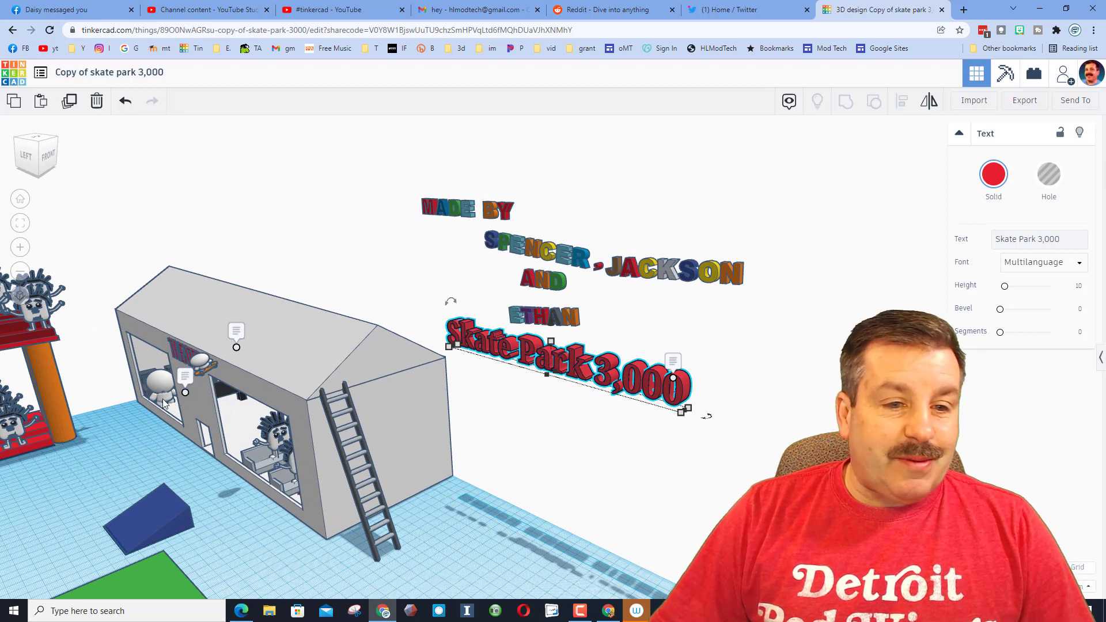
# Step: Select and focus on the Blanky skating off the theater roof
pyautogui.moveTo(162, 398)
pyautogui.mouseDown(button='right')
pyautogui.moveTo(210, 401)
pyautogui.moveTo(173, 394)
pyautogui.moveTo(218, 354)
pyautogui.mouseUp(button='right')
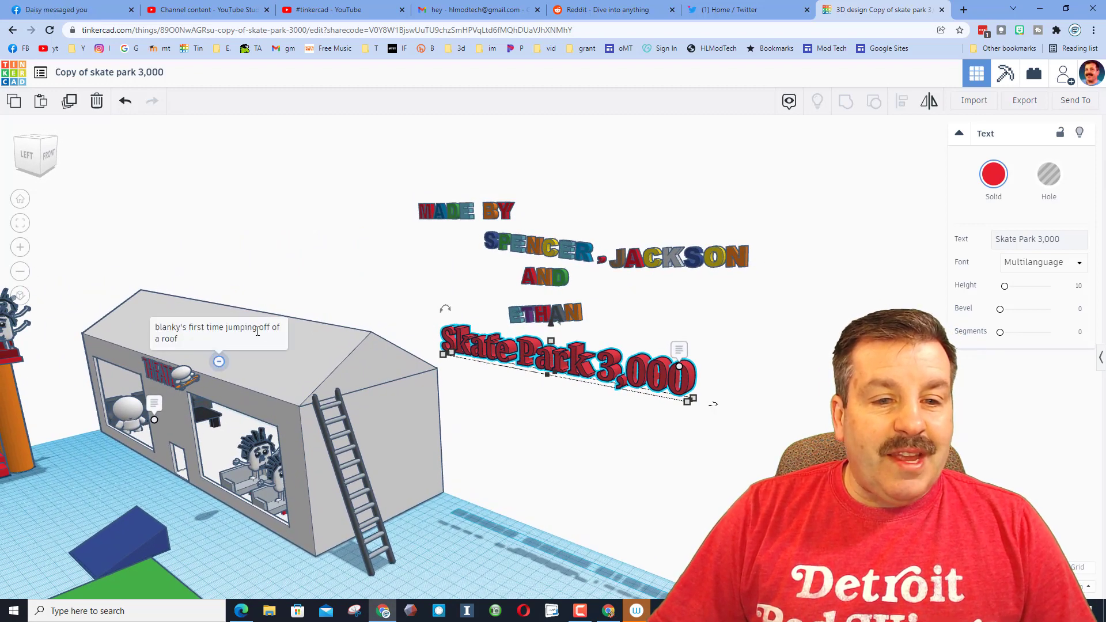
pyautogui.click(186, 381)
pyautogui.press('f')
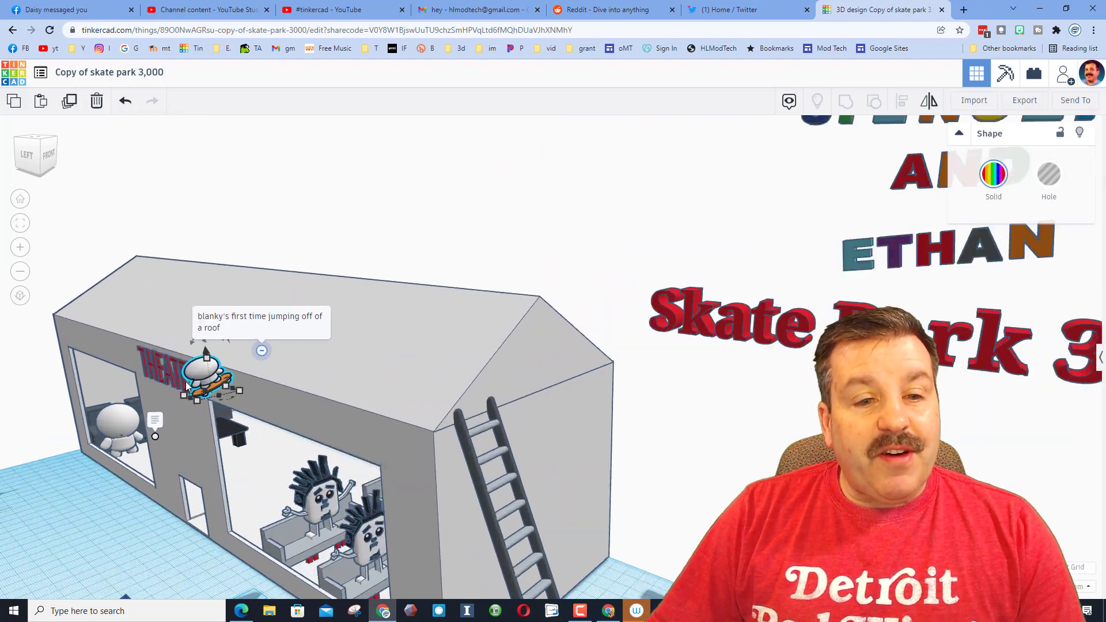
# Step: Orbit around, then select and focus on the Blanky inside the theater arcade
pyautogui.moveTo(519, 400)
pyautogui.mouseDown(button='right')
pyautogui.moveTo(278, 380)
pyautogui.moveTo(666, 333)
pyautogui.moveTo(761, 363)
pyautogui.moveTo(449, 445)
pyautogui.moveTo(344, 445)
pyautogui.moveTo(188, 463)
pyautogui.moveTo(190, 471)
pyautogui.mouseUp(button='right')
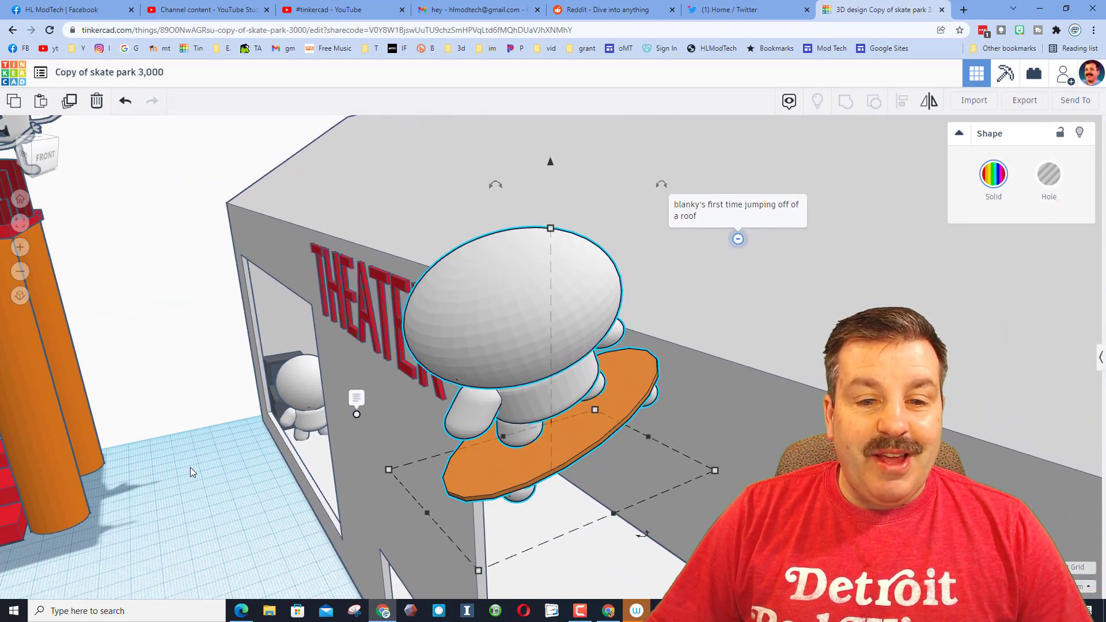
pyautogui.click(310, 400)
pyautogui.press('f')
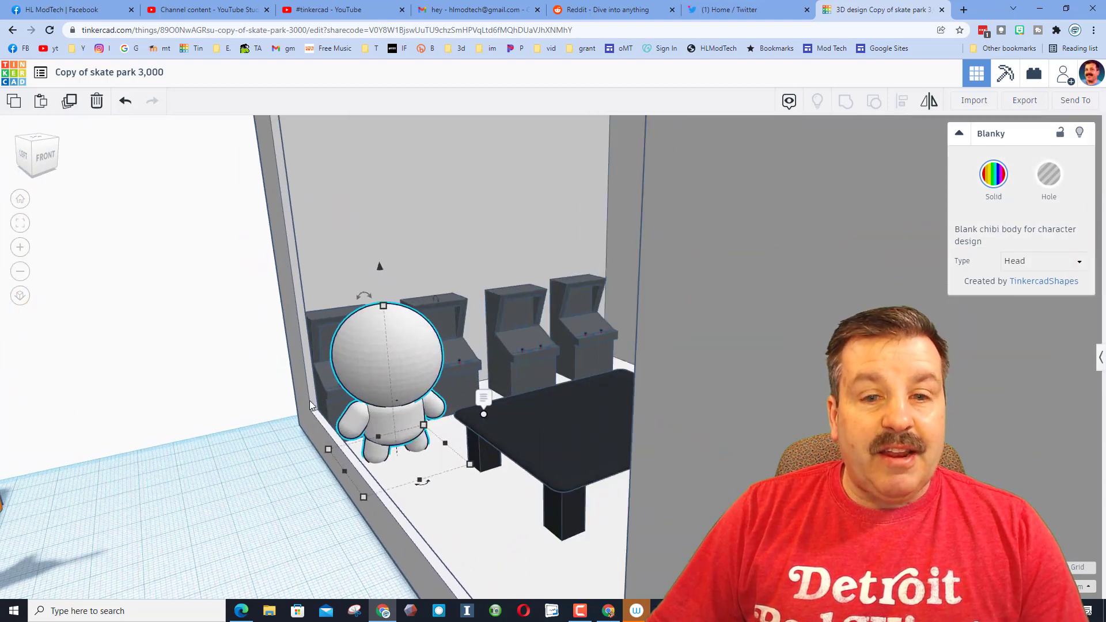
pyautogui.scroll(-3, 501, 530)
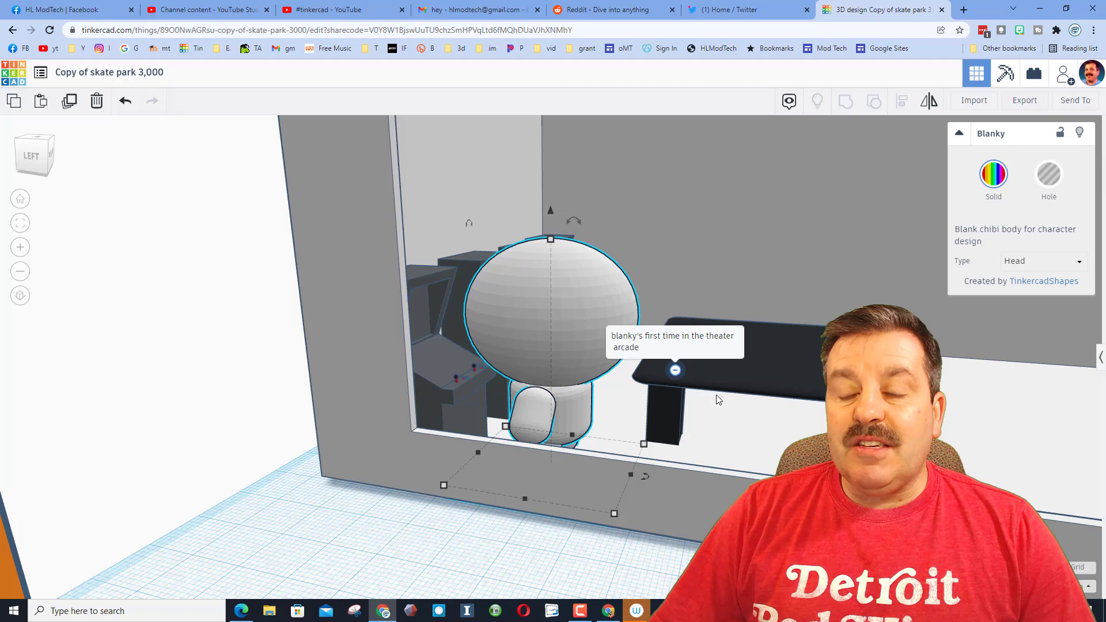
# Step: Return to the Home overview and focus on a cheering character in the stands
pyautogui.click(21, 201)
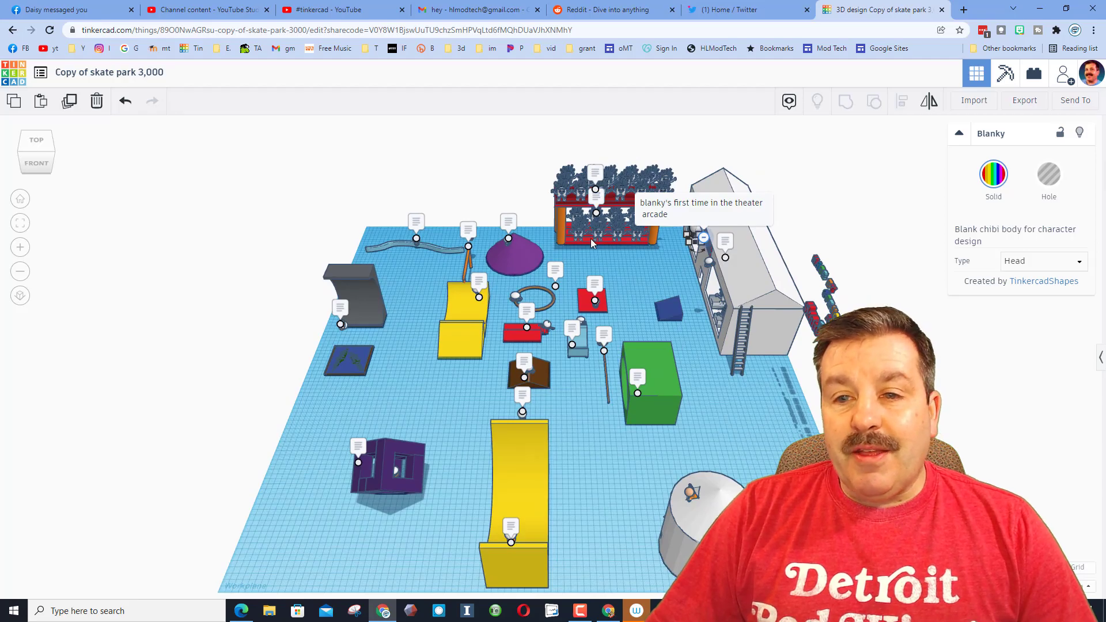
pyautogui.click(598, 238)
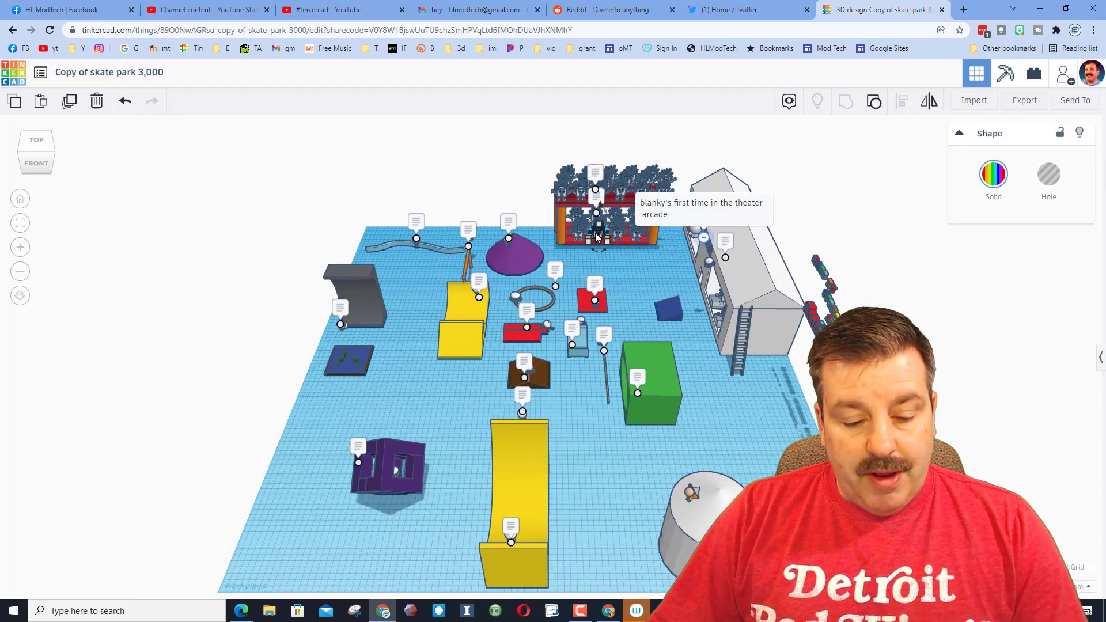
pyautogui.press('f')
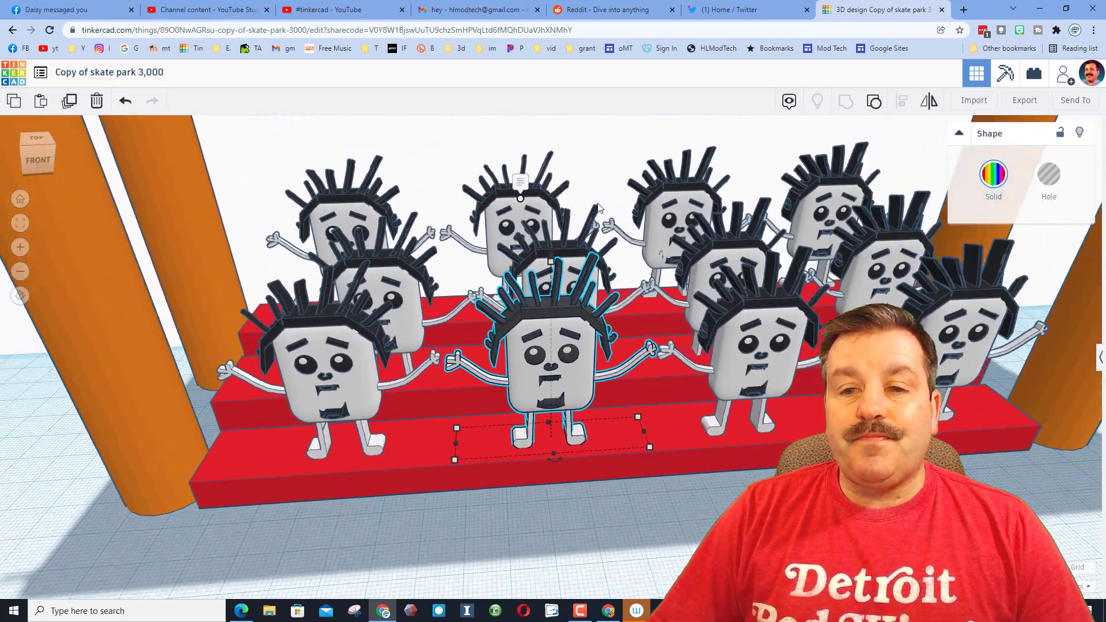
pyautogui.scroll(-3, 570, 285)
pyautogui.scroll(-3, 553, 328)
pyautogui.scroll(-2, 537, 354)
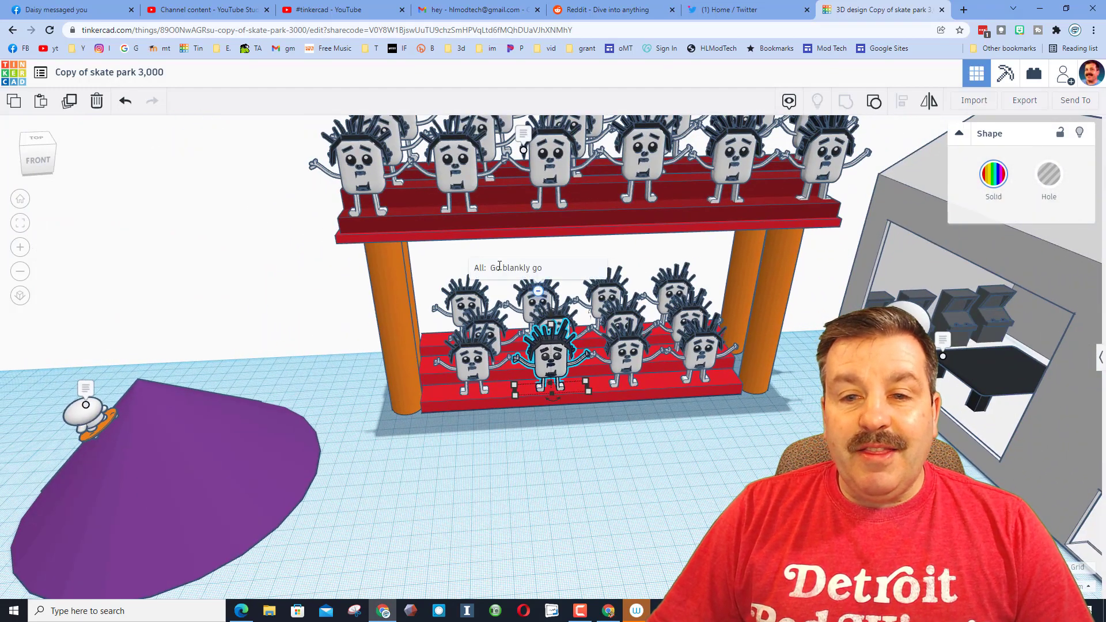
pyautogui.scroll(-3, 533, 257)
pyautogui.scroll(-2, 534, 245)
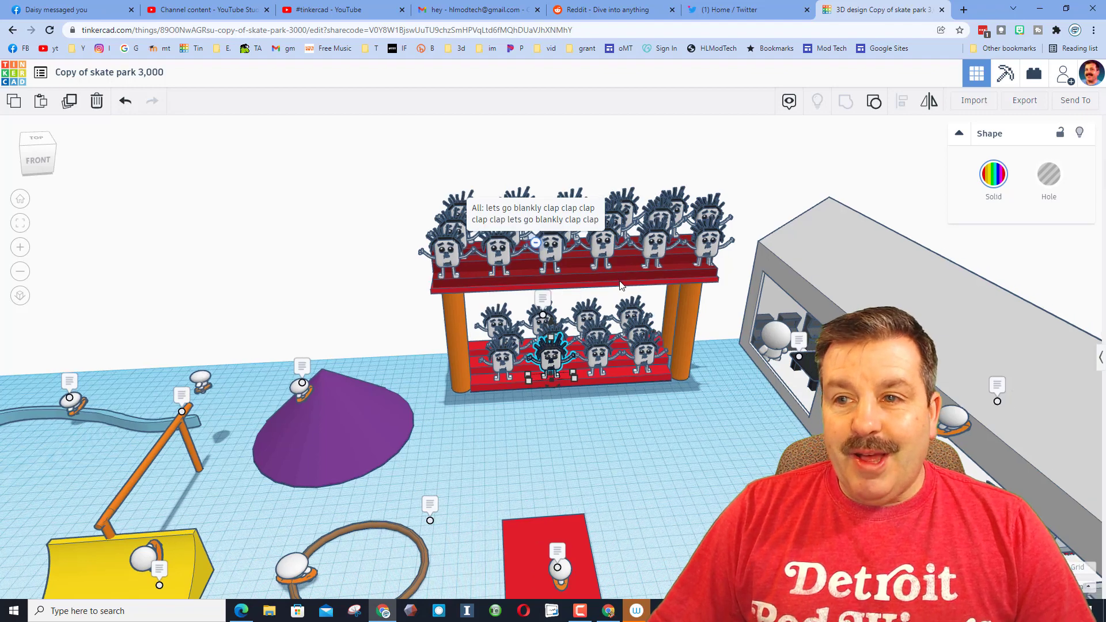
pyautogui.scroll(-3, 600, 251)
pyautogui.scroll(-2, 601, 299)
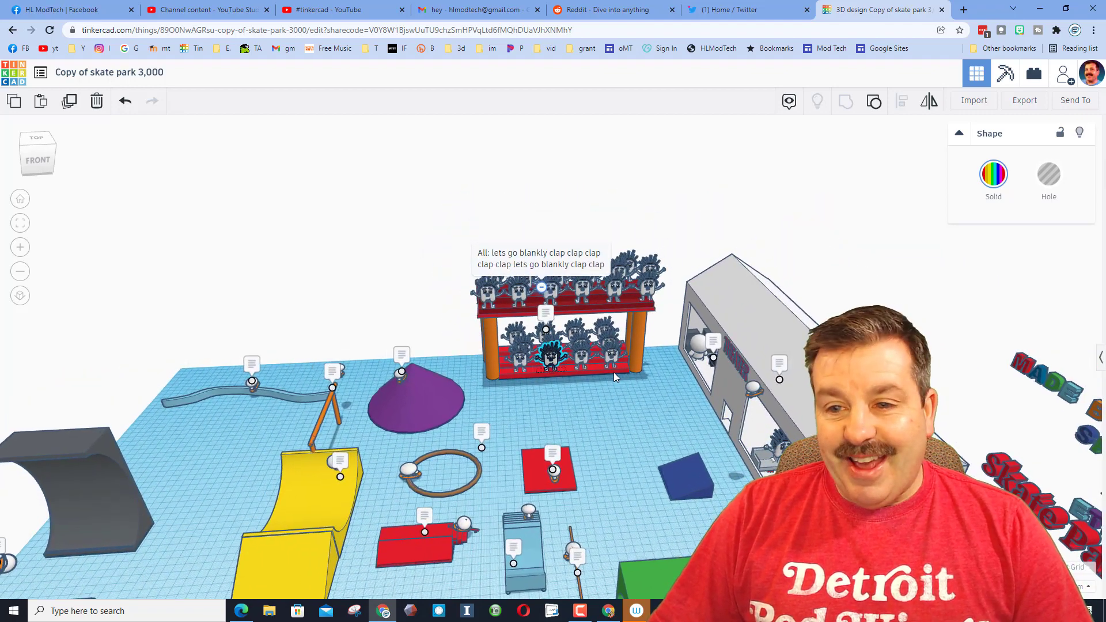
# Step: Orbit to the park's far side, select a Blanky skater, and view the rail sideways
pyautogui.moveTo(624, 362); pyautogui.dragTo(415, 351, button='right')
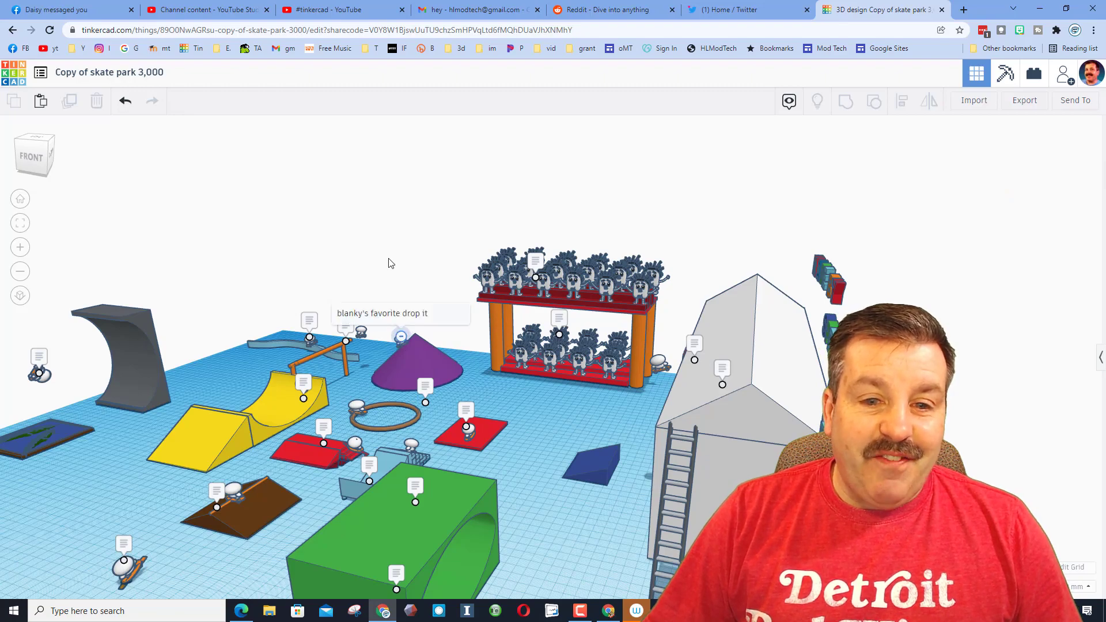
pyautogui.moveTo(408, 331)
pyautogui.mouseDown(button='right')
pyautogui.moveTo(519, 279)
pyautogui.moveTo(524, 408)
pyautogui.mouseUp(button='right')
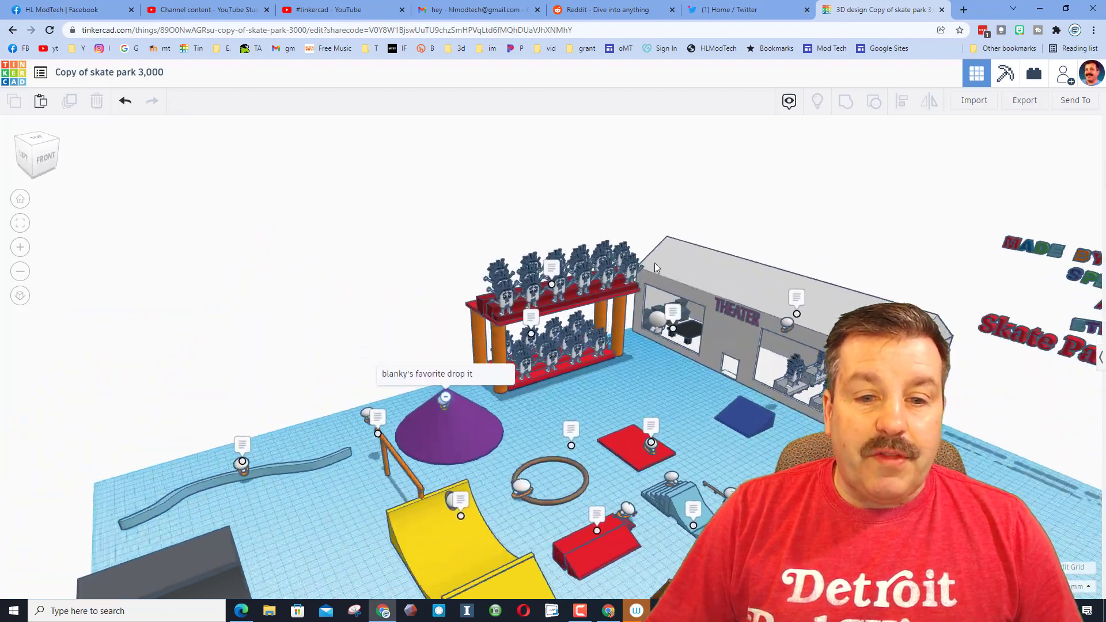
pyautogui.click(524, 408)
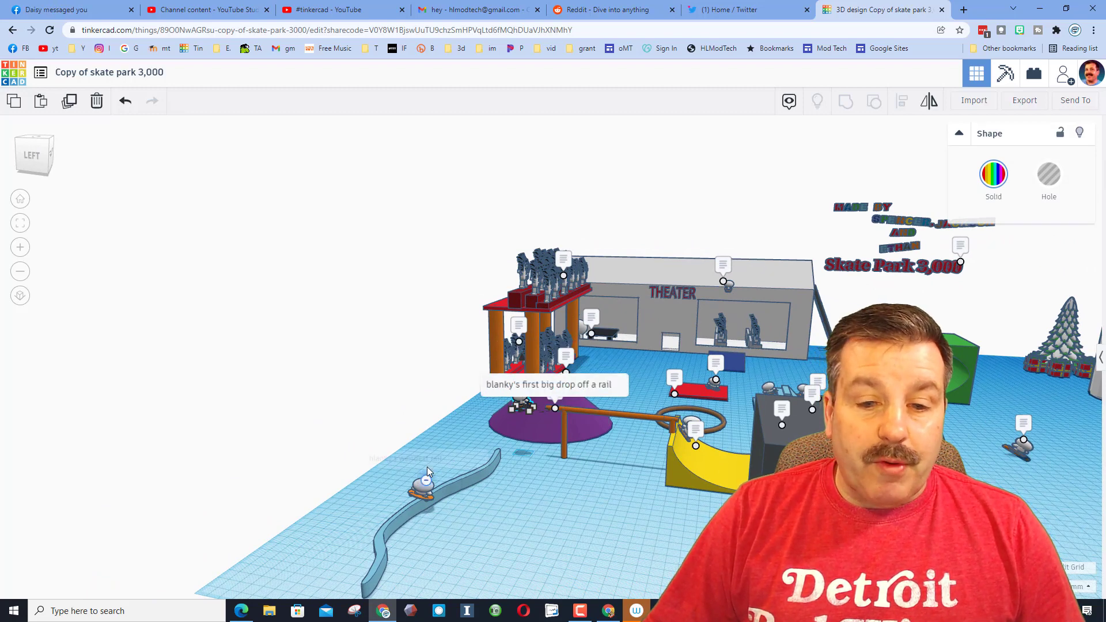
pyautogui.moveTo(435, 523)
pyautogui.mouseDown(button='right')
pyautogui.moveTo(558, 511)
pyautogui.moveTo(542, 526)
pyautogui.moveTo(829, 525)
pyautogui.mouseUp(button='right')
pyautogui.scroll(-1, 829, 526)
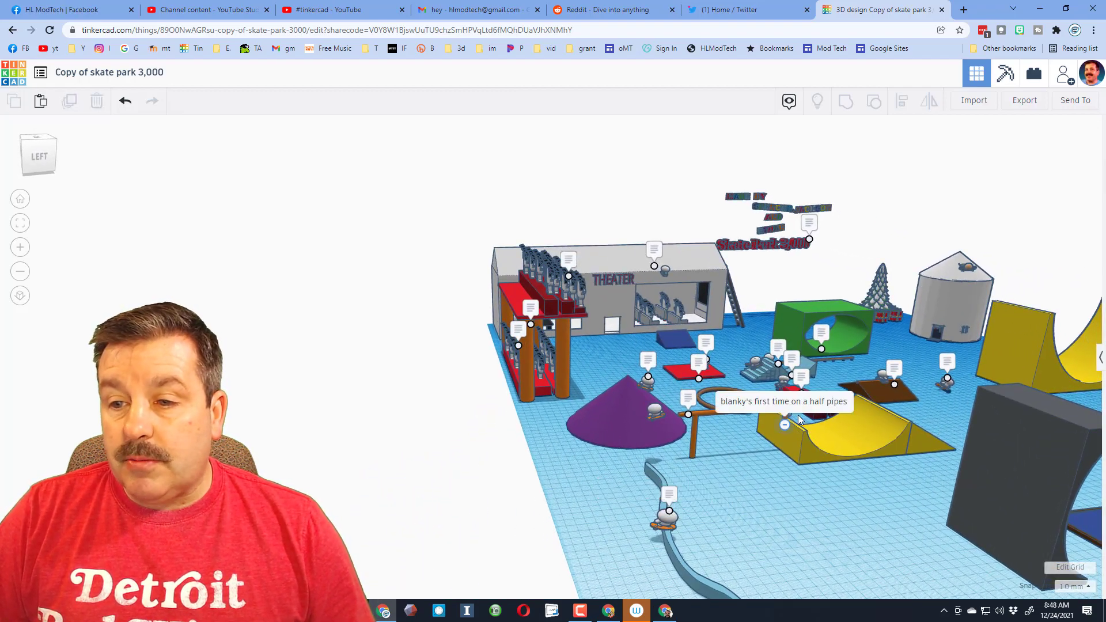
# Step: Orbit low around the park, selecting the brown roof ramp and the backflipping Blanky
pyautogui.moveTo(835, 487); pyautogui.dragTo(904, 471, button='right')
pyautogui.click(903, 471)
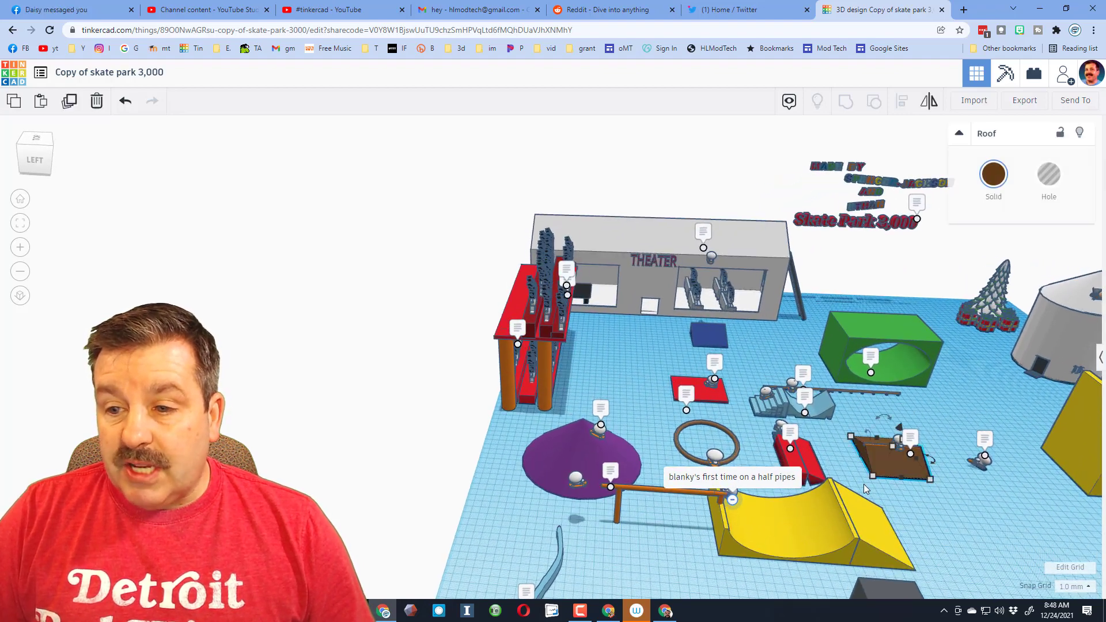
pyautogui.moveTo(945, 503); pyautogui.dragTo(896, 488, button='right')
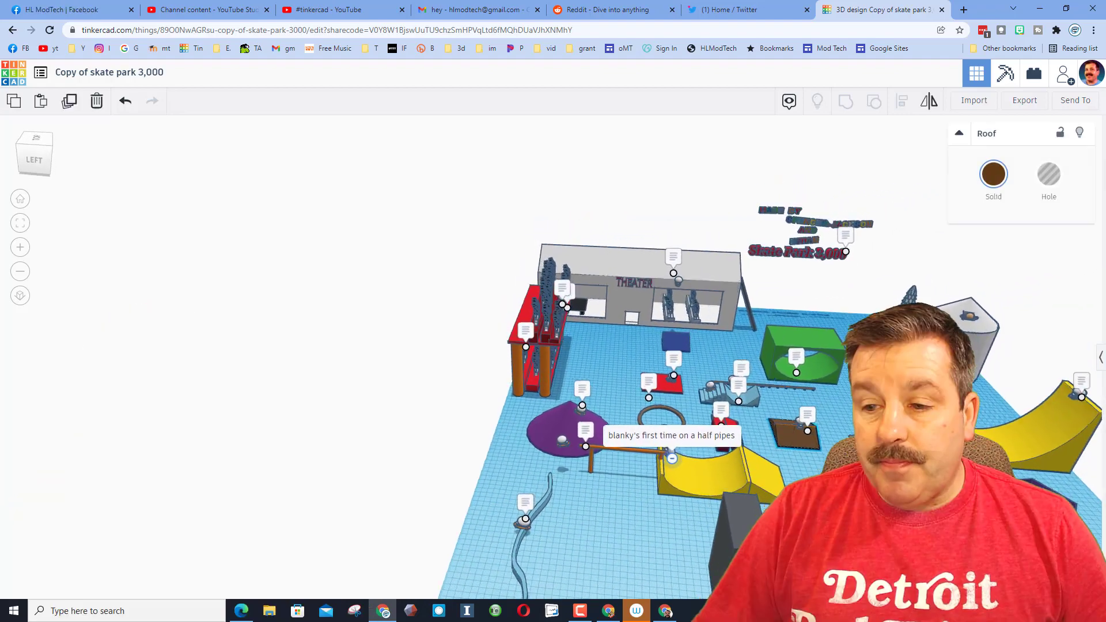
pyautogui.moveTo(777, 456)
pyautogui.mouseDown(button='right')
pyautogui.moveTo(711, 443)
pyautogui.moveTo(312, 445)
pyautogui.mouseUp(button='right')
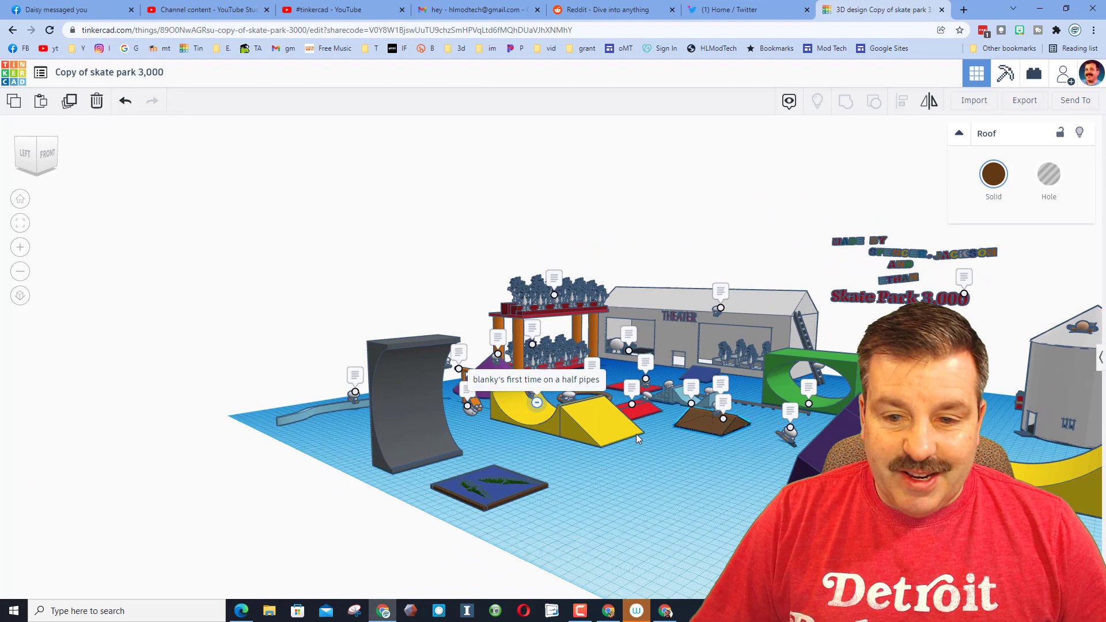
pyautogui.scroll(2, 445, 457)
pyautogui.scroll(3, 445, 457)
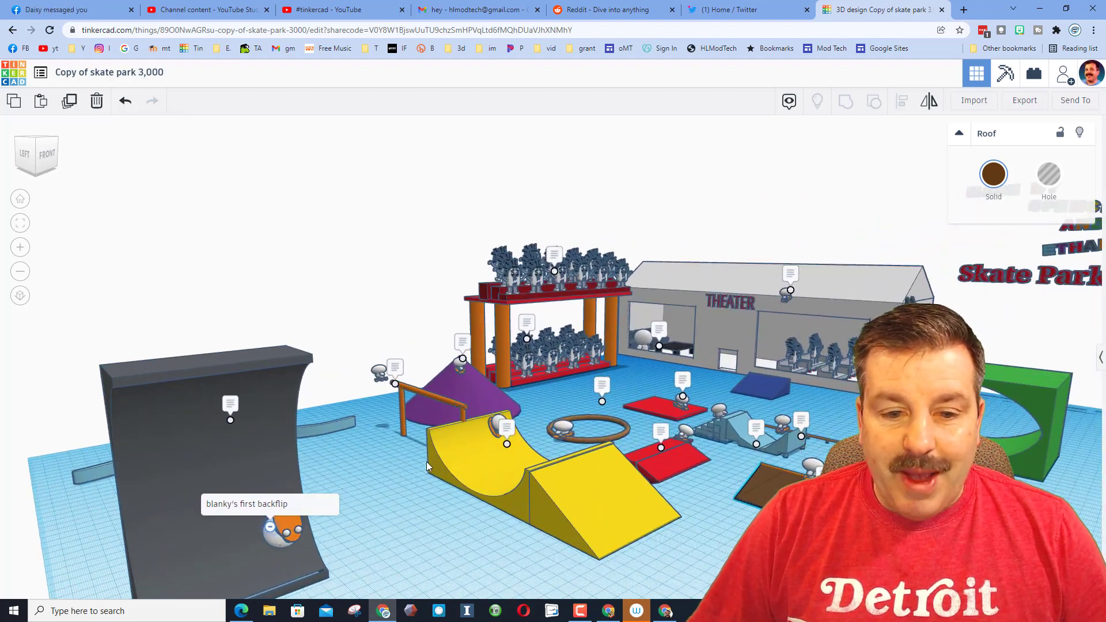
pyautogui.moveTo(441, 444); pyautogui.dragTo(403, 250, button='right')
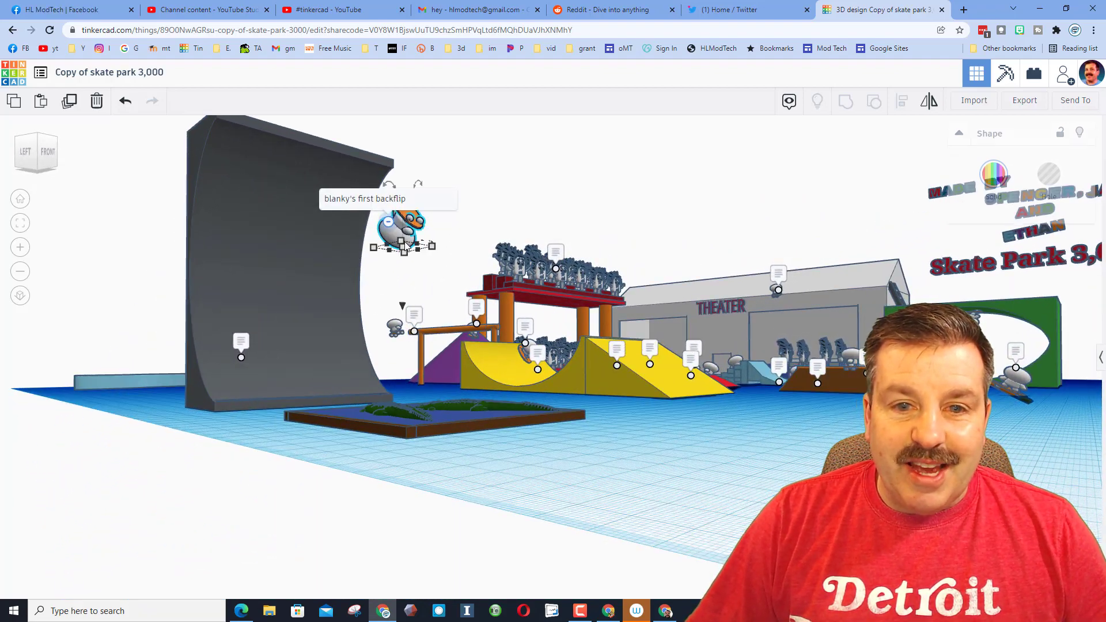
pyautogui.click(403, 237)
pyautogui.scroll(-3, 467, 462)
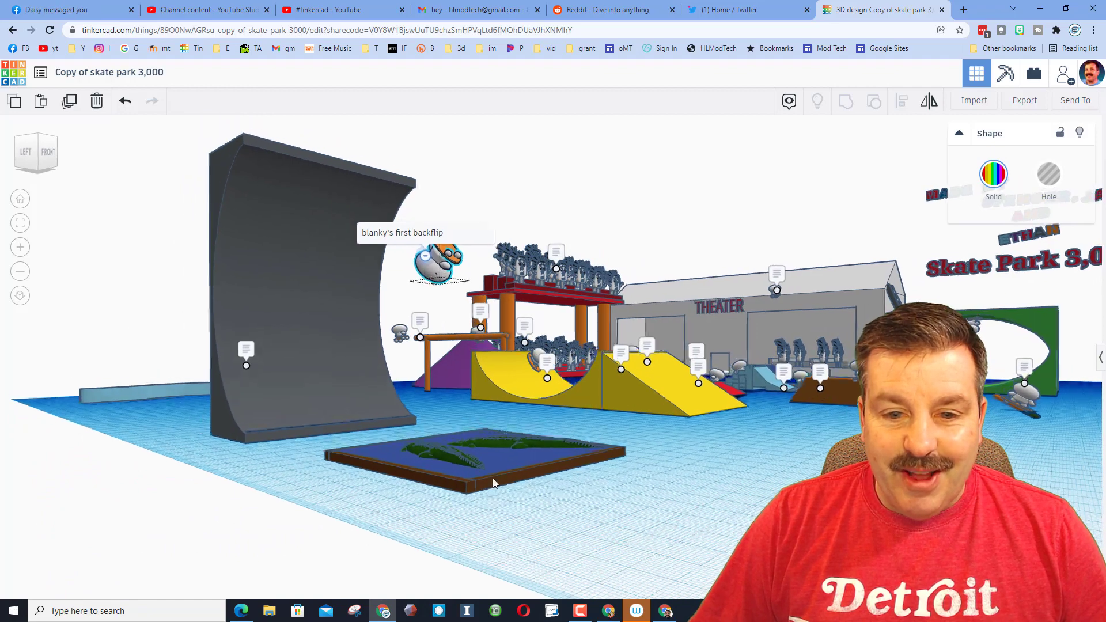
# Step: Pull back to a high overview, clear the selection, and turn the park to face front
pyautogui.moveTo(466, 463)
pyautogui.mouseDown(button='right')
pyautogui.moveTo(600, 485)
pyautogui.moveTo(723, 423)
pyautogui.moveTo(679, 434)
pyautogui.mouseUp(button='right')
pyautogui.scroll(-3, 600, 484)
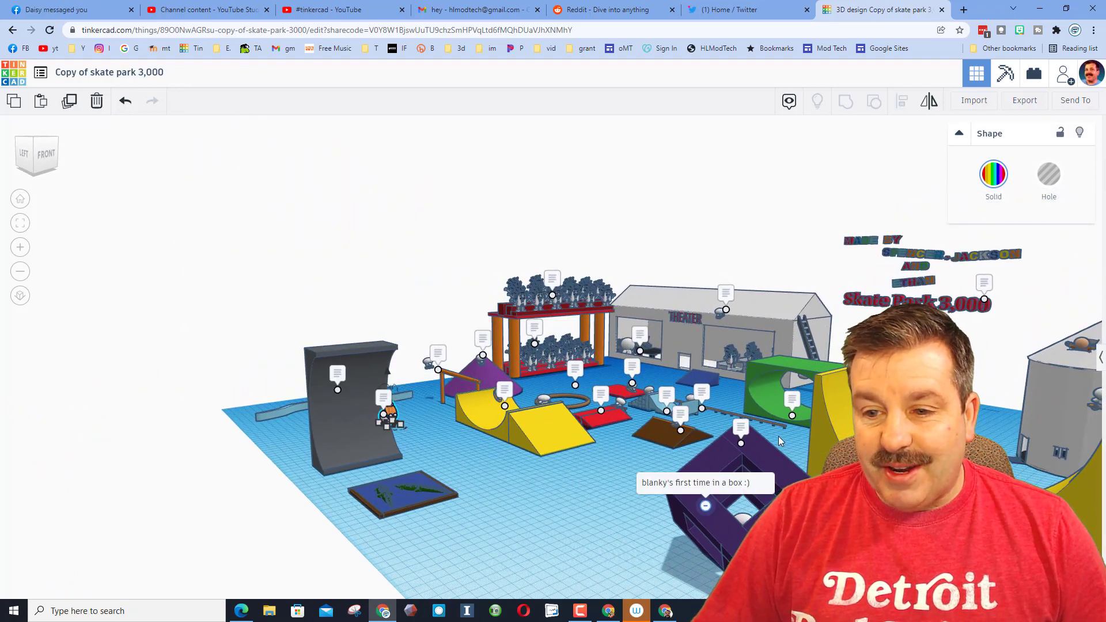
pyautogui.moveTo(762, 442)
pyautogui.mouseDown(button='right')
pyautogui.moveTo(747, 432)
pyautogui.moveTo(760, 466)
pyautogui.mouseUp(button='right')
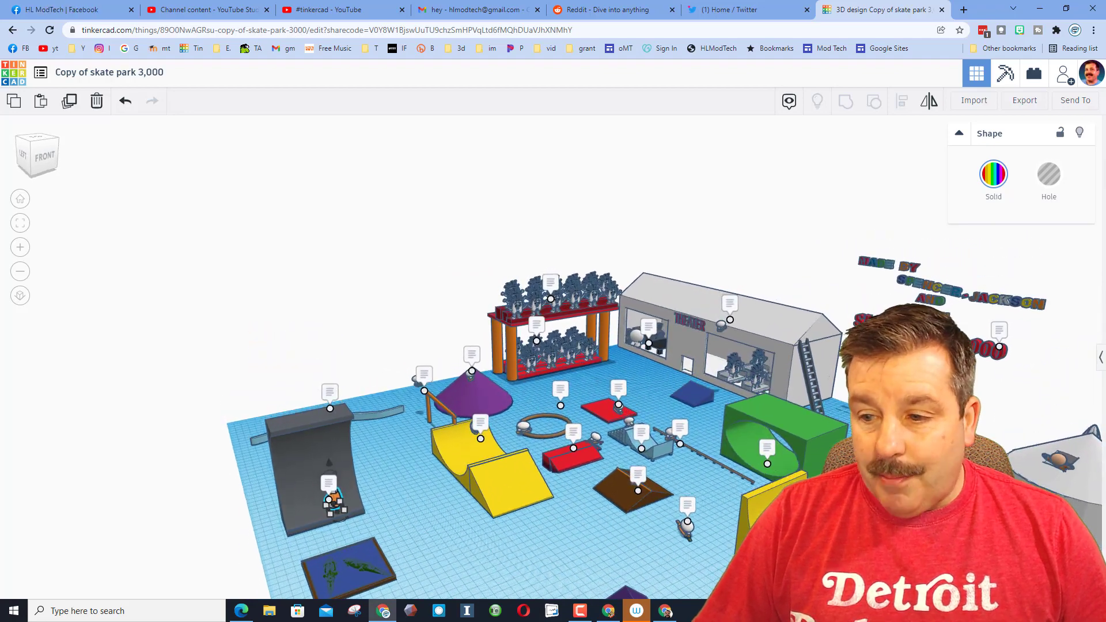
pyautogui.scroll(5, 432, 414)
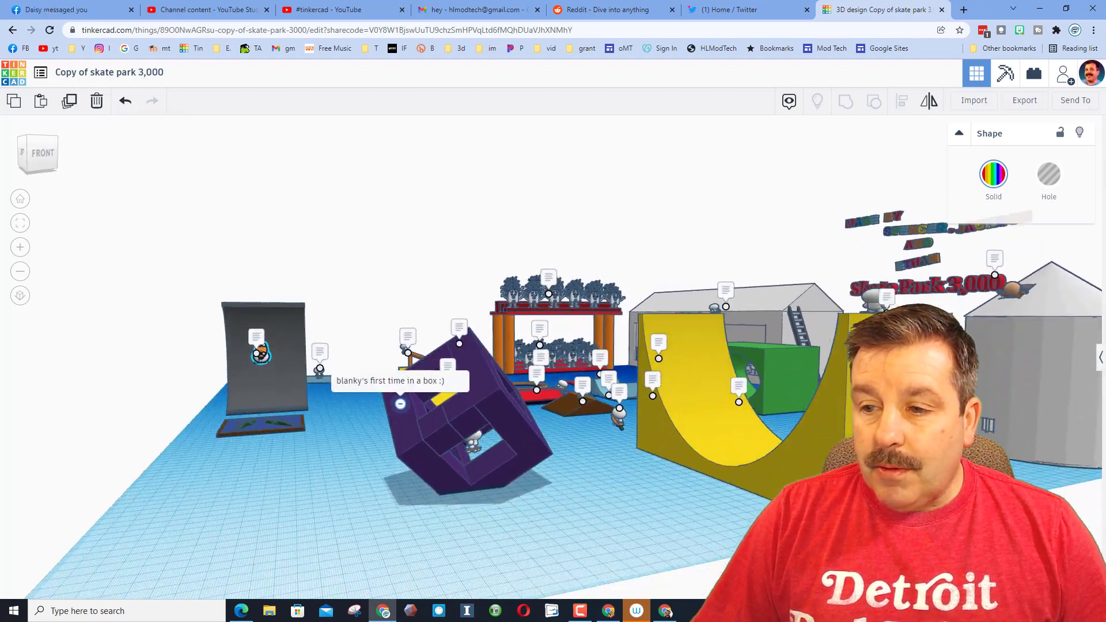
pyautogui.moveTo(860, 302)
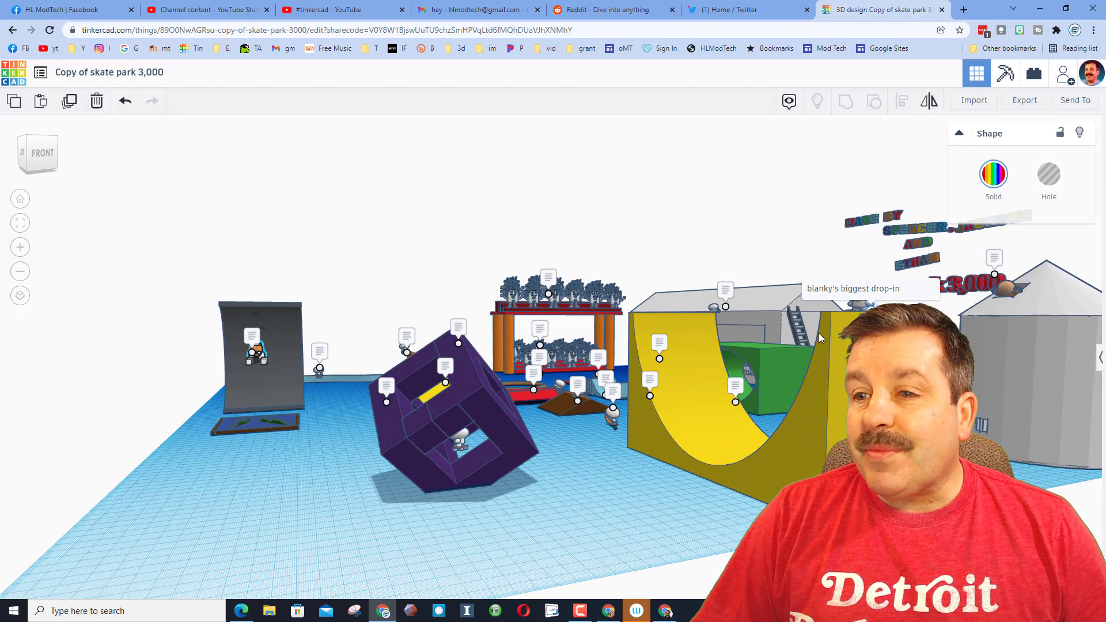
pyautogui.moveTo(712, 450); pyautogui.dragTo(770, 482, button='right')
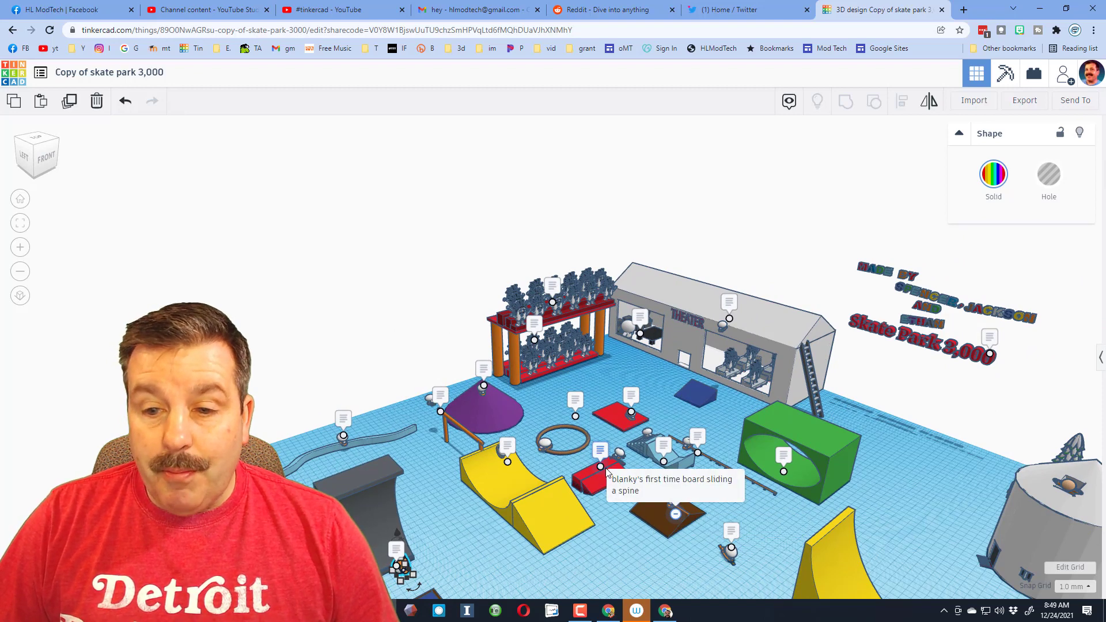
pyautogui.moveTo(599, 467)
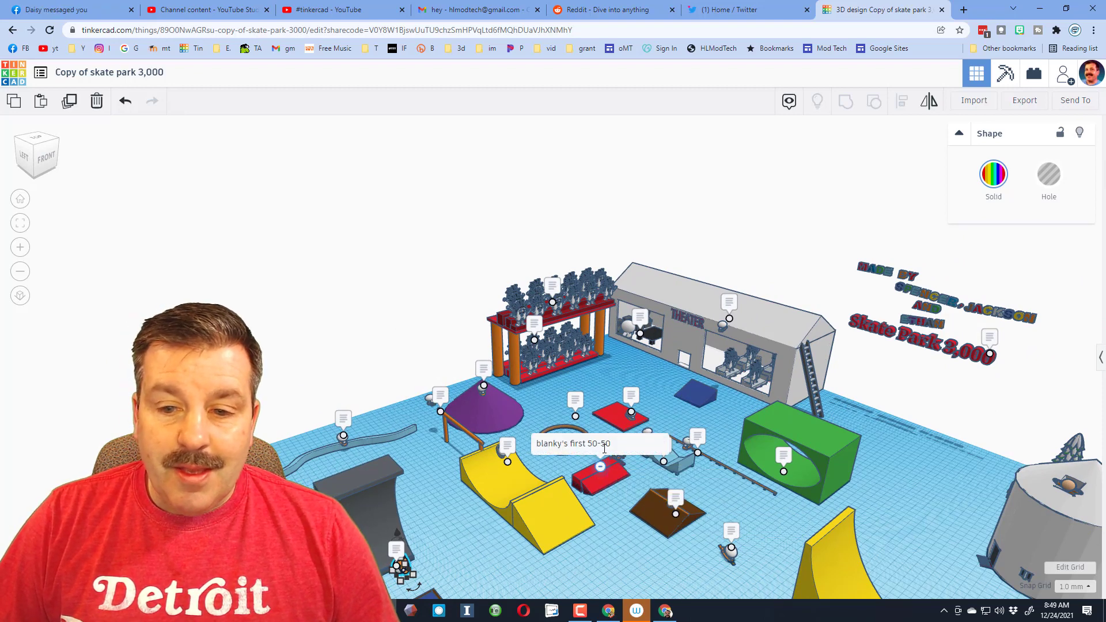
pyautogui.click(625, 493)
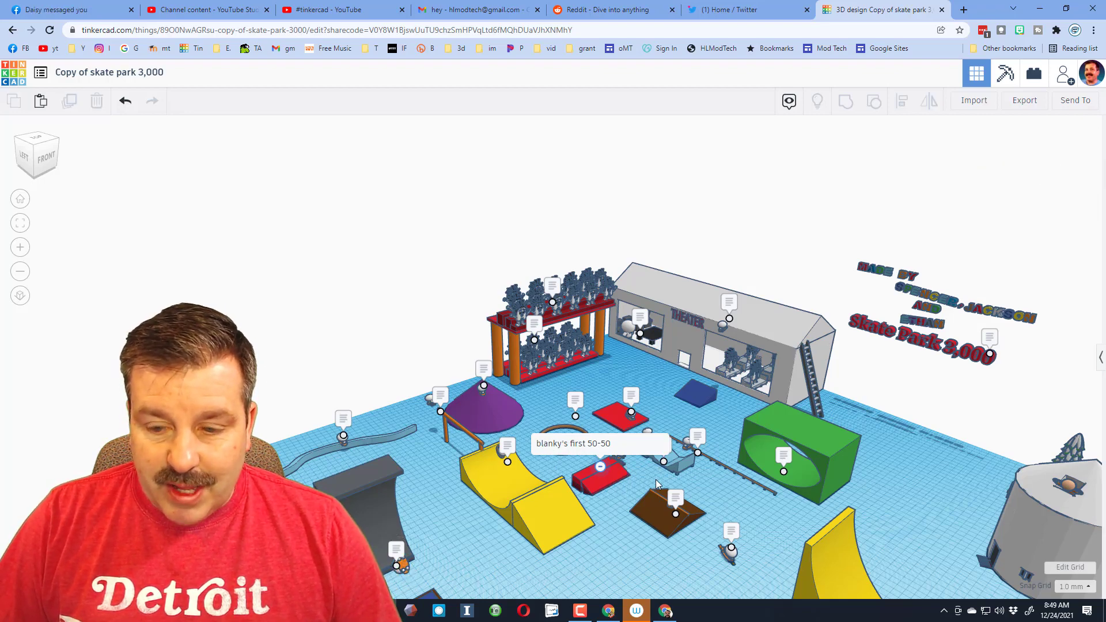
pyautogui.moveTo(657, 483); pyautogui.dragTo(467, 434, button='right')
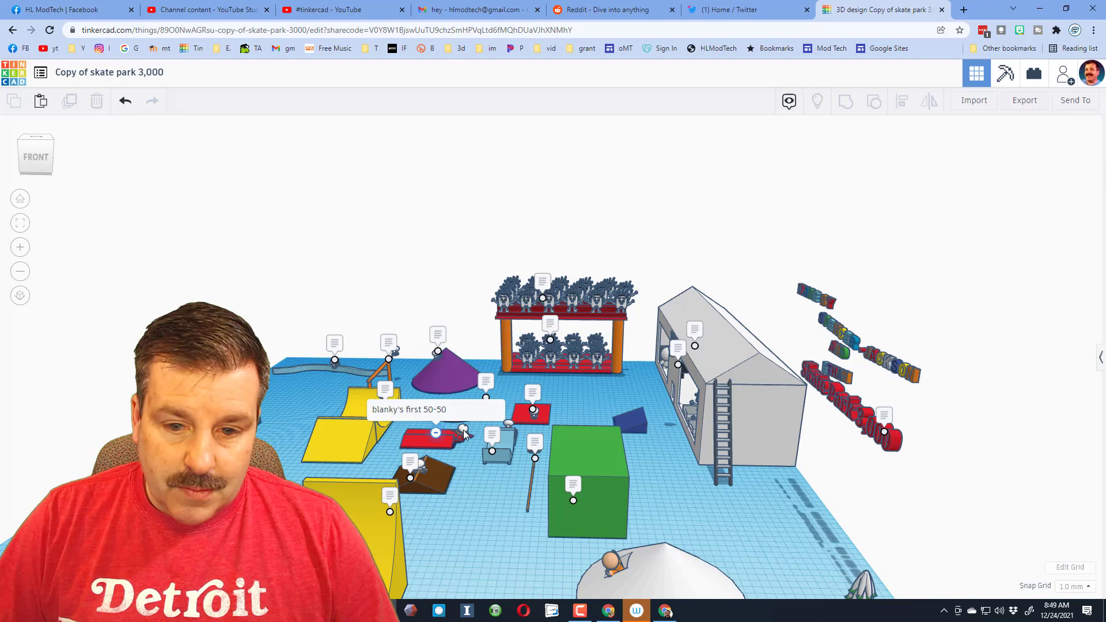
pyautogui.scroll(5, 467, 434)
pyautogui.scroll(5, 476, 471)
pyautogui.click(599, 485)
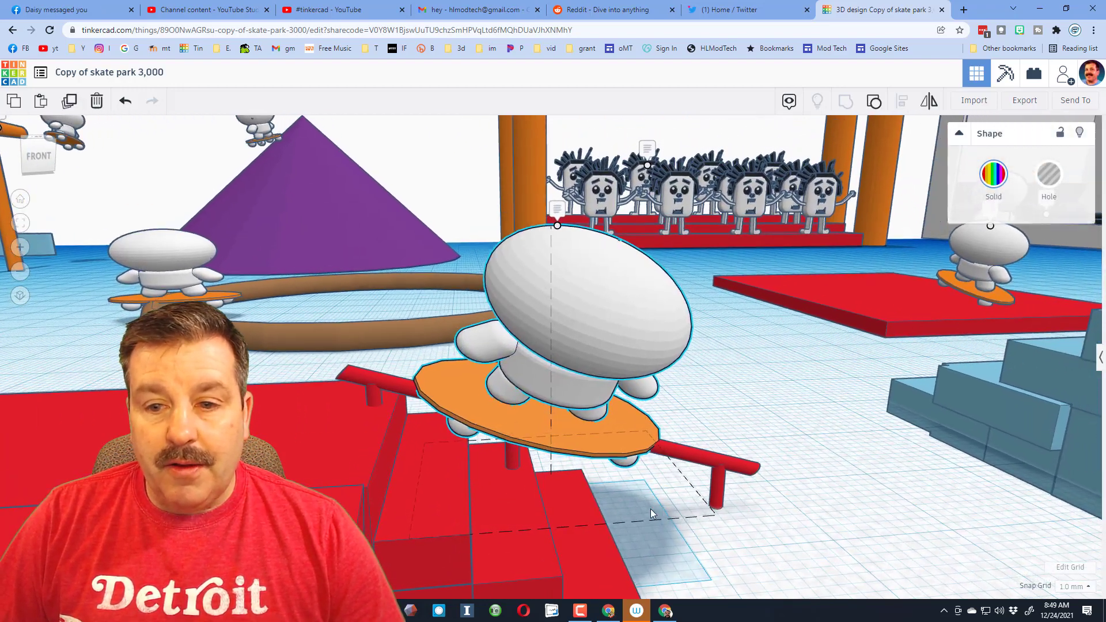
pyautogui.moveTo(651, 509); pyautogui.dragTo(364, 326, button='right')
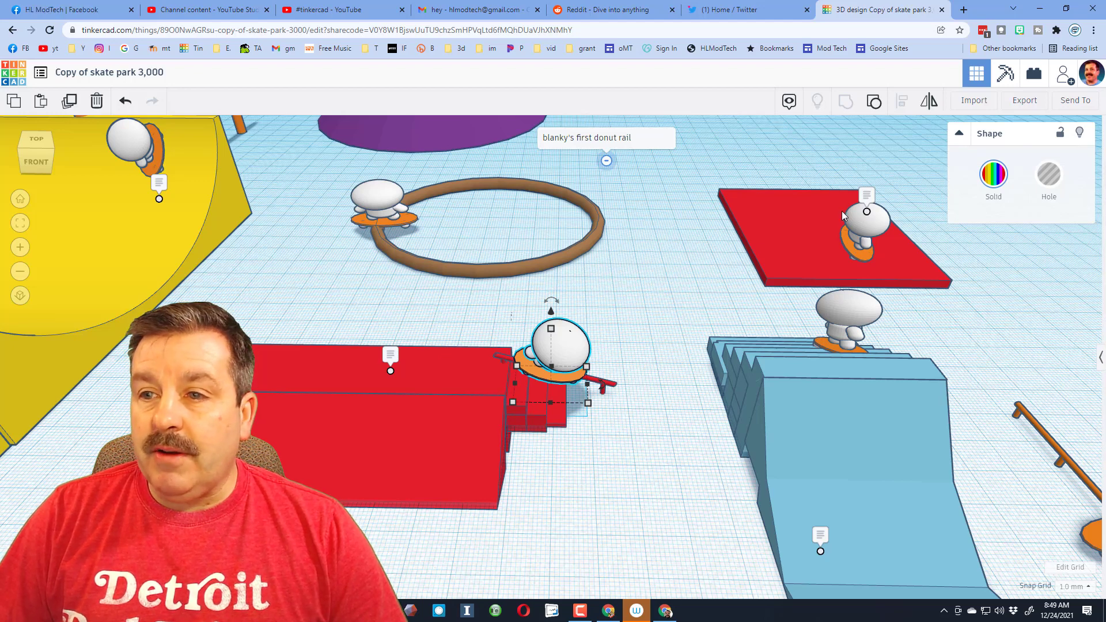
pyautogui.click(867, 195)
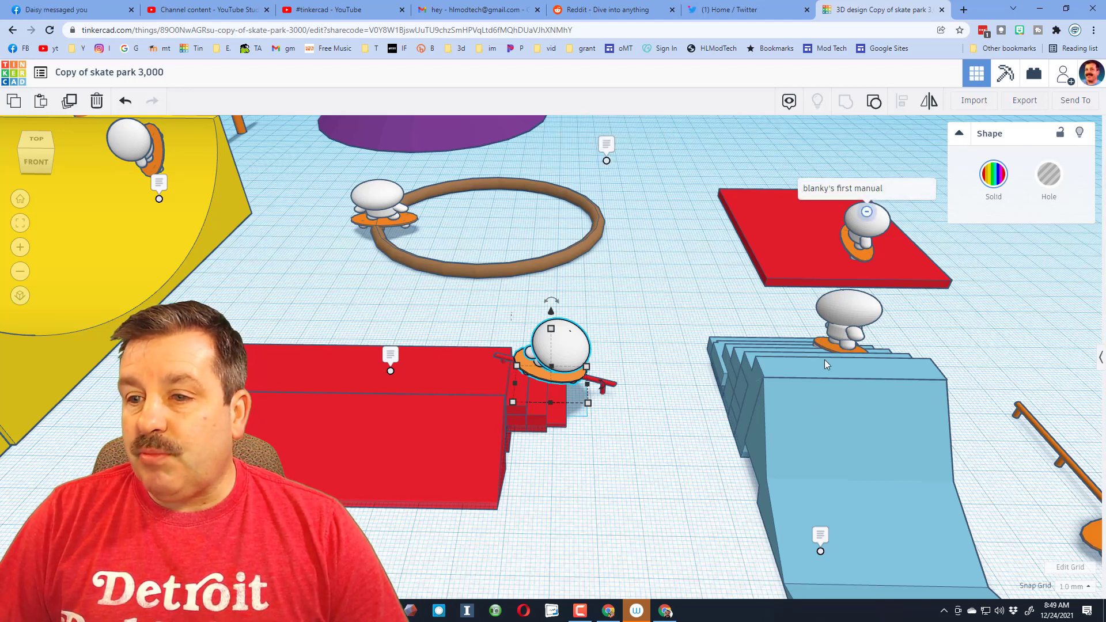
pyautogui.click(820, 535)
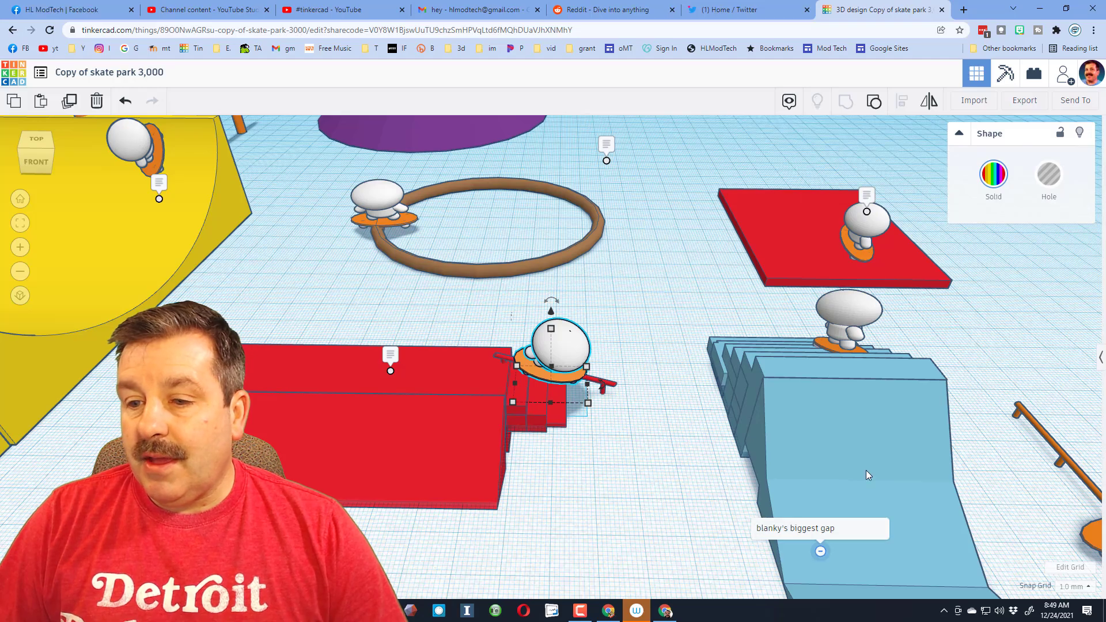
pyautogui.scroll(-2, 867, 470)
pyautogui.scroll(-2, 879, 495)
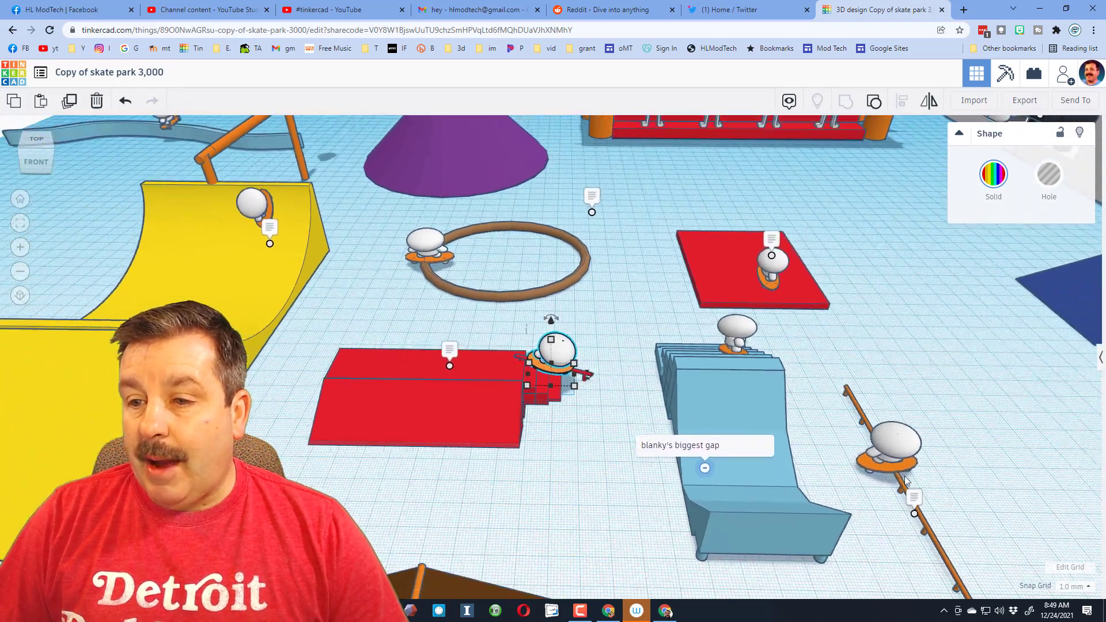
pyautogui.scroll(-2, 874, 479)
pyautogui.scroll(-1, 874, 479)
pyautogui.click(746, 435)
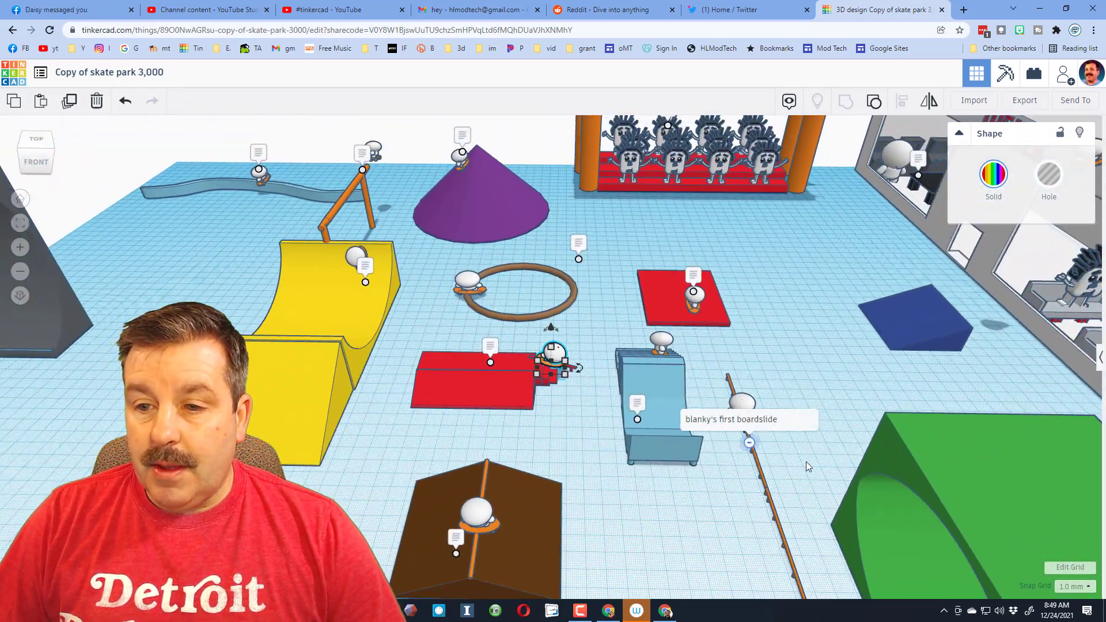
pyautogui.moveTo(743, 432); pyautogui.dragTo(832, 420, button='right')
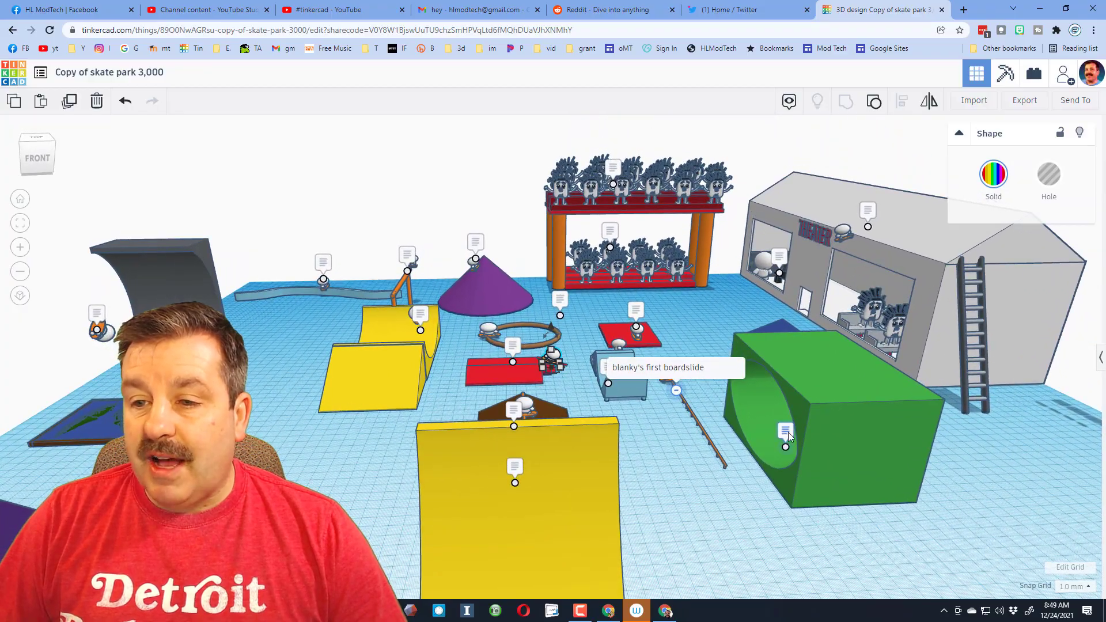
pyautogui.click(785, 432)
pyautogui.moveTo(836, 465)
pyautogui.mouseDown(button='right')
pyautogui.moveTo(665, 440)
pyautogui.moveTo(497, 397)
pyautogui.moveTo(808, 432)
pyautogui.mouseUp(button='right')
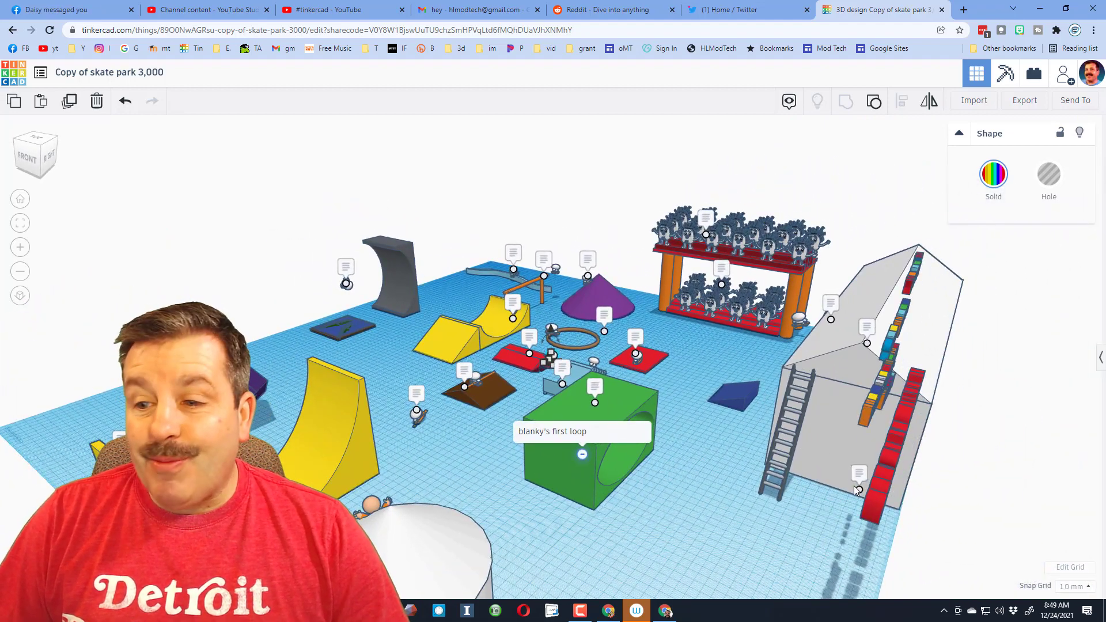
pyautogui.click(771, 450)
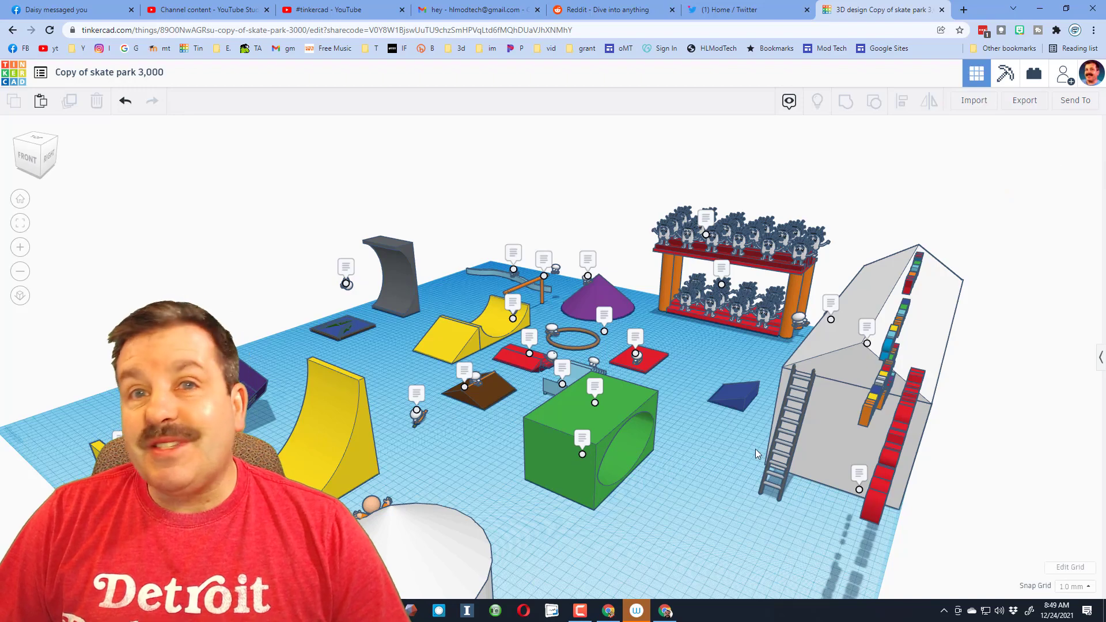
# Step: Inspect the hidden couch scene, selecting the Have A seat bench and a gift
pyautogui.moveTo(717, 460)
pyautogui.mouseDown(button='right')
pyautogui.moveTo(341, 485)
pyautogui.moveTo(461, 294)
pyautogui.moveTo(515, 235)
pyautogui.mouseUp(button='right')
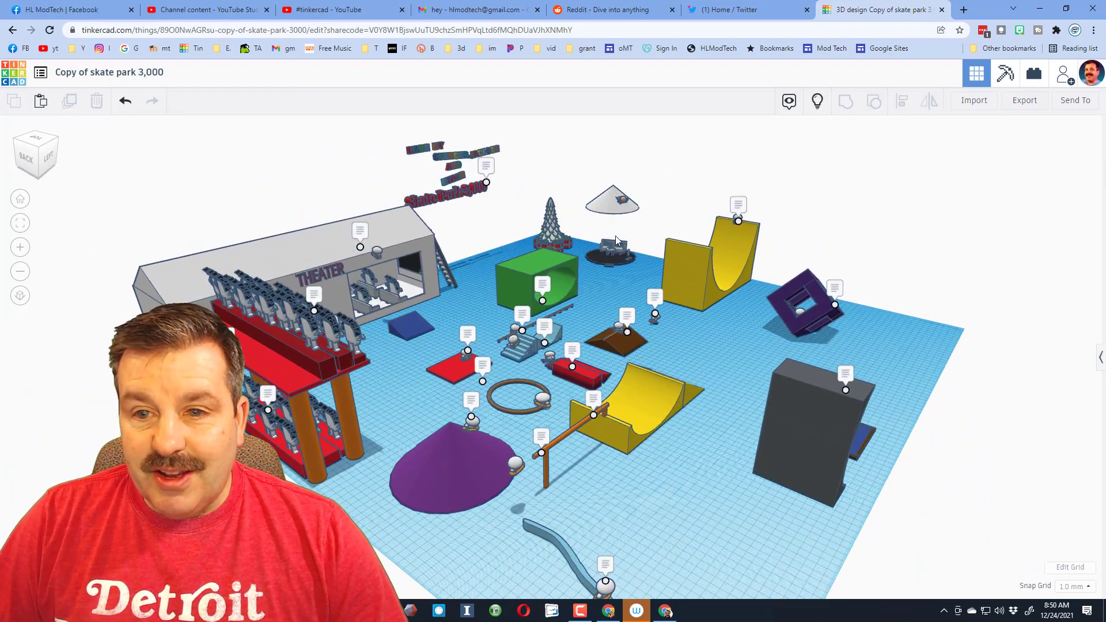
pyautogui.scroll(4, 619, 257)
pyautogui.click(645, 211)
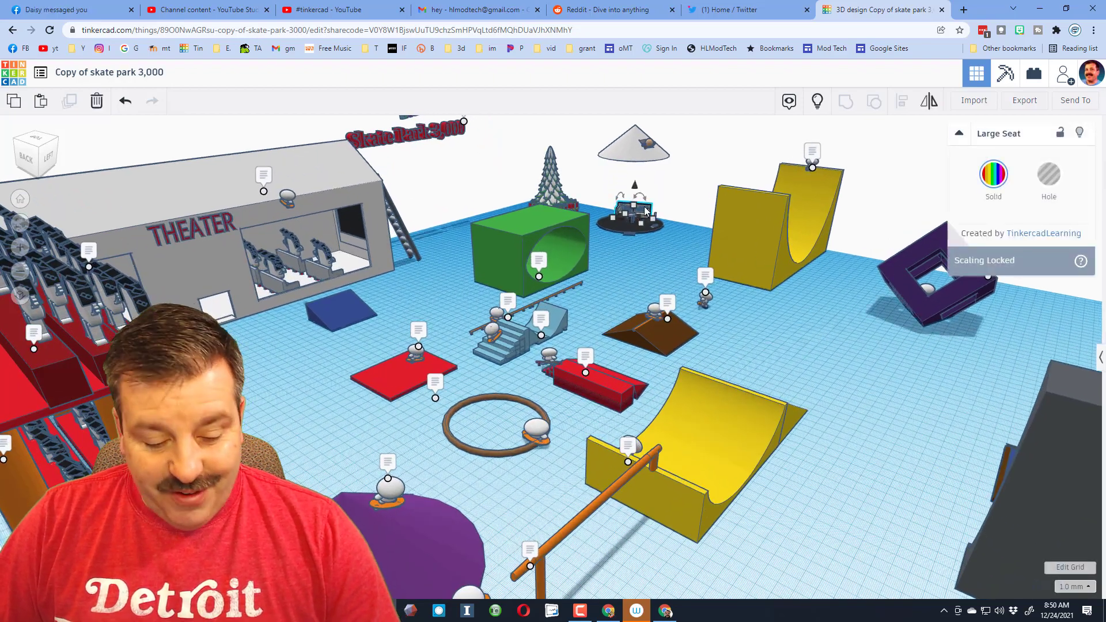
pyautogui.scroll(3, 645, 212)
pyautogui.scroll(-4, 646, 311)
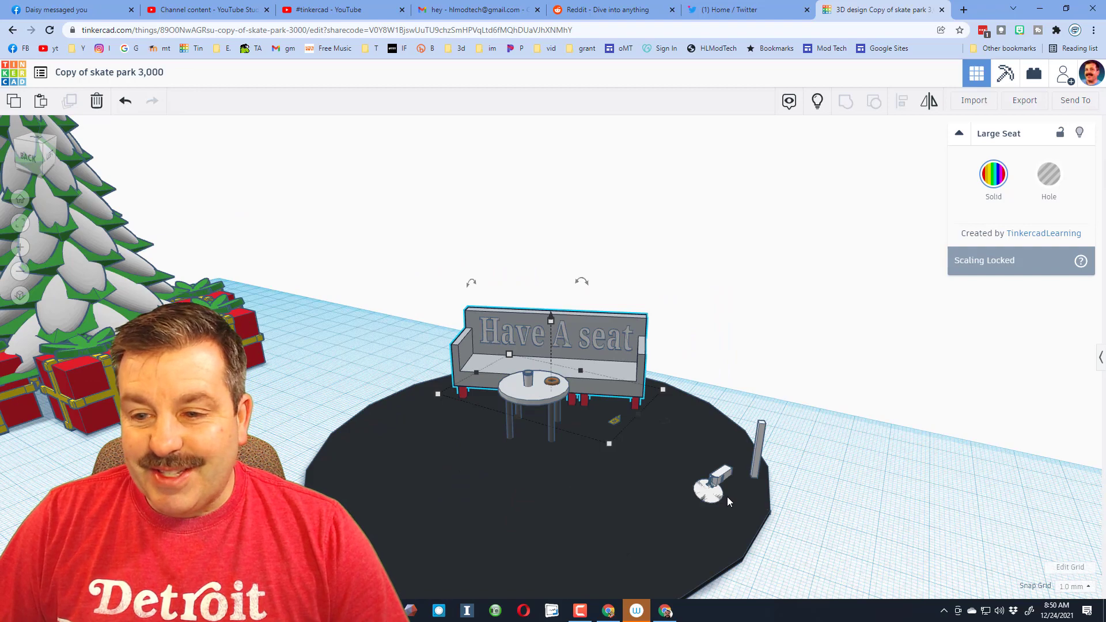
pyautogui.moveTo(727, 497)
pyautogui.mouseDown(button='right')
pyautogui.moveTo(596, 478)
pyautogui.moveTo(413, 399)
pyautogui.mouseUp(button='right')
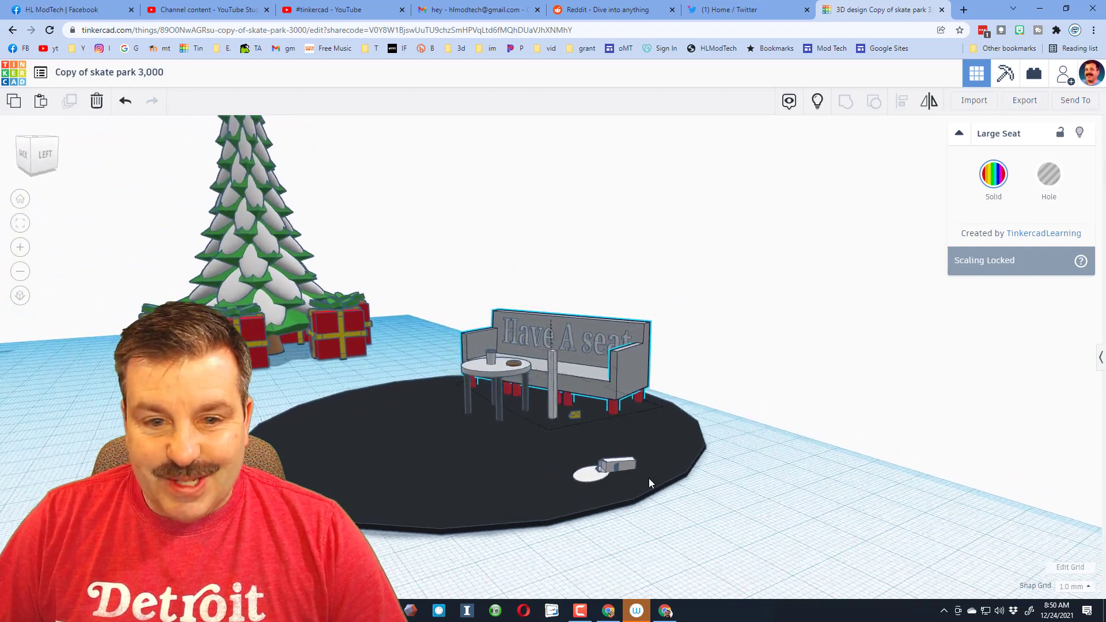
pyautogui.click(307, 337)
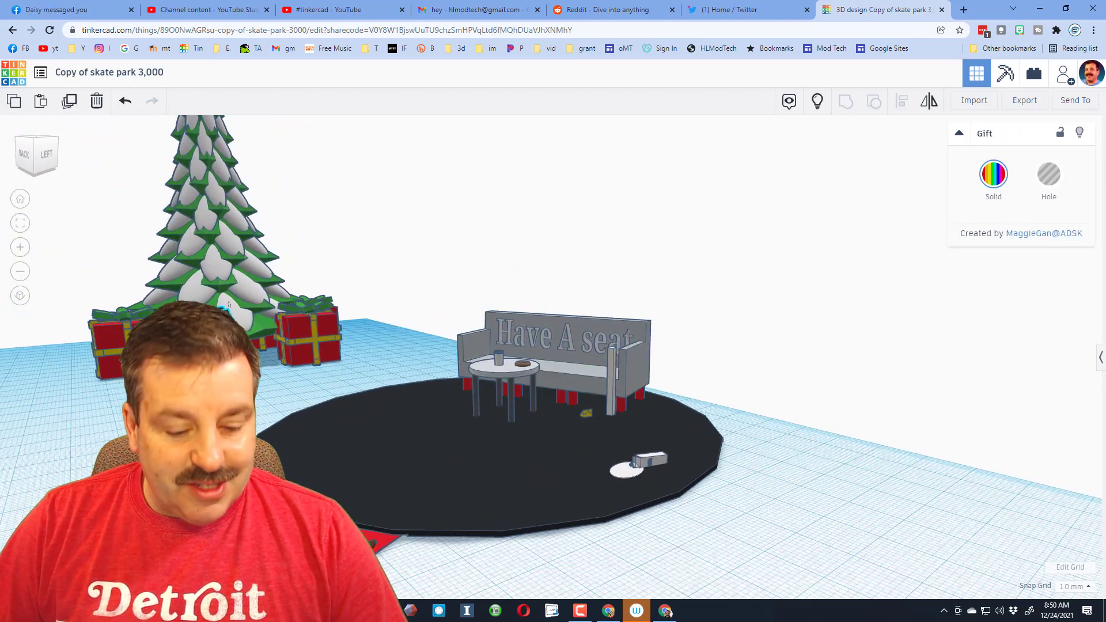
# Step: Delete the Christmas tree beside the gifts
pyautogui.moveTo(227, 312); pyautogui.dragTo(227, 329)
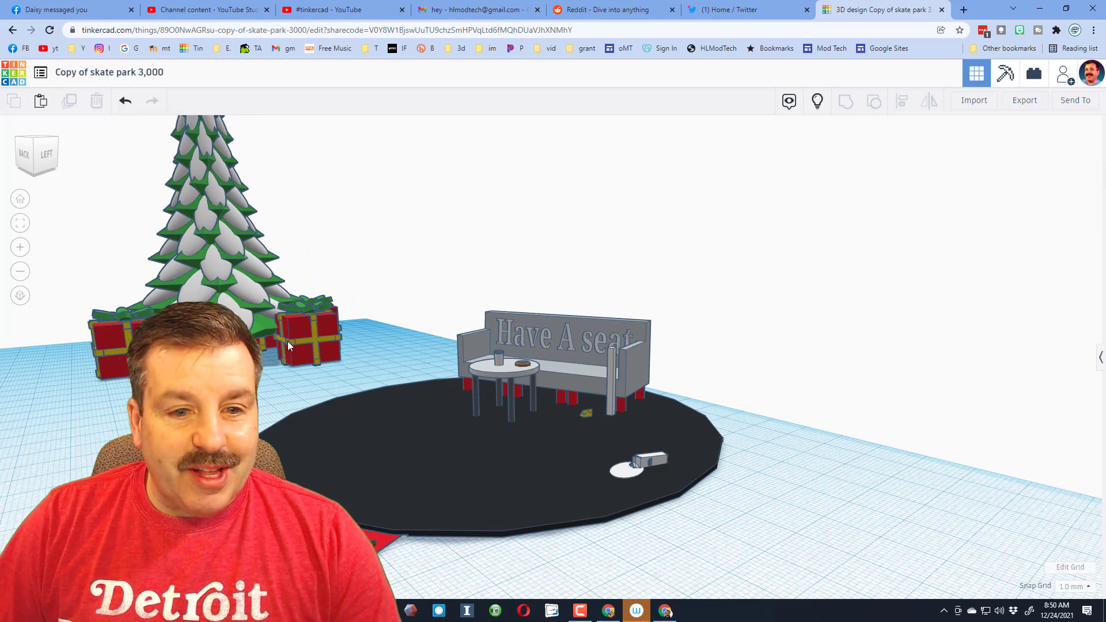
pyautogui.click(259, 286)
pyautogui.press('Delete')
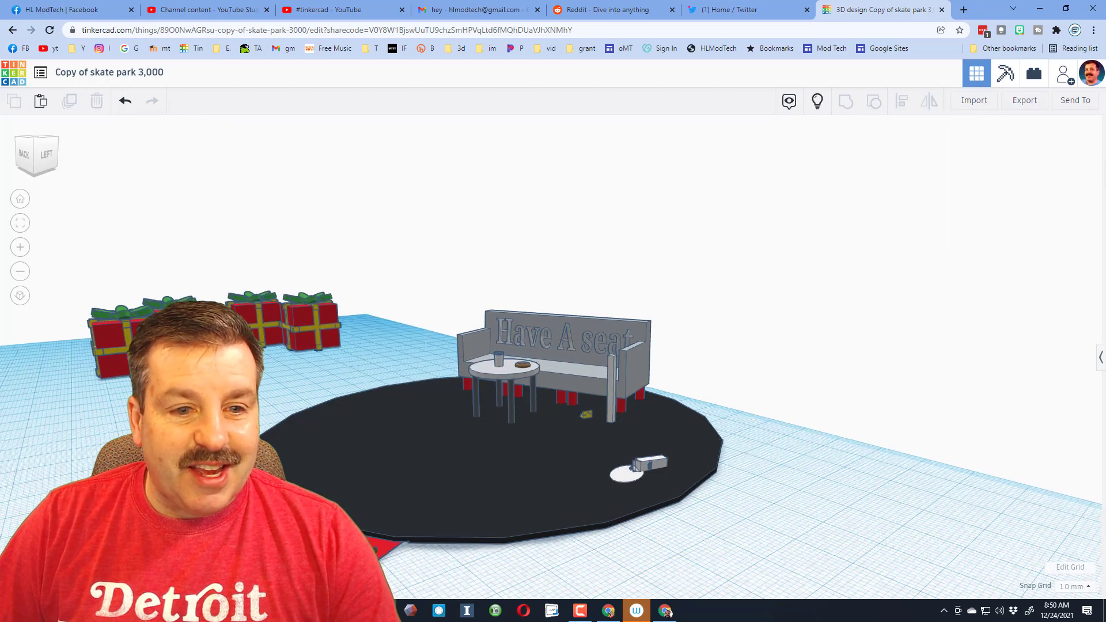
pyautogui.scroll(-5, 553, 389)
pyautogui.scroll(-5, 553, 389)
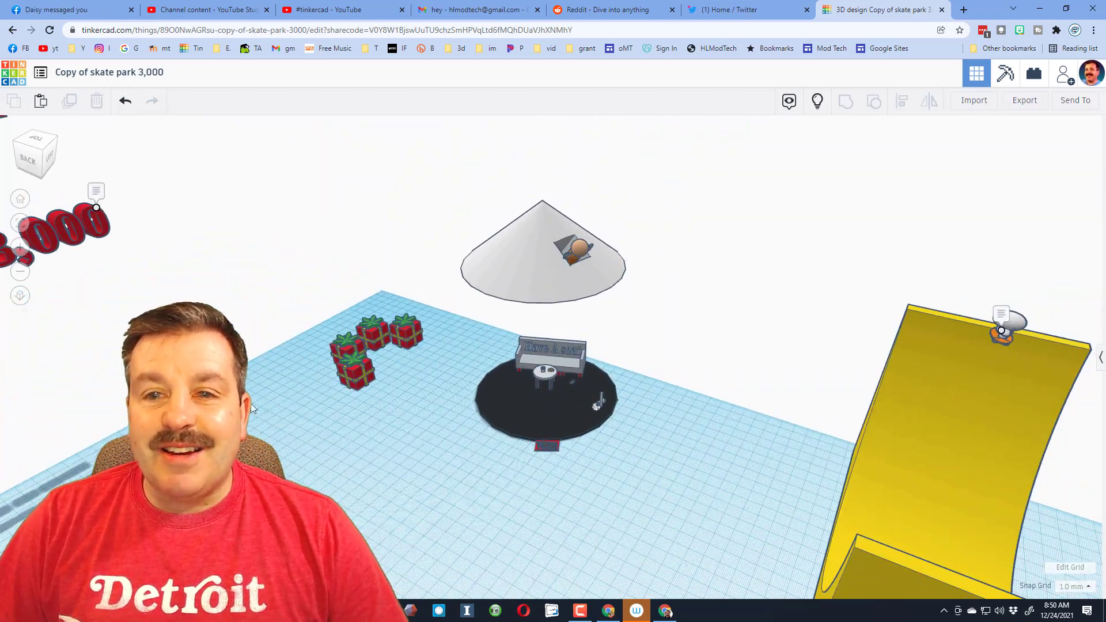
# Step: Orbit toward the bleachers, hide all notes, then orbit over the unannotated park
pyautogui.moveTo(252, 408)
pyautogui.mouseDown(button='right')
pyautogui.moveTo(612, 432)
pyautogui.moveTo(501, 431)
pyautogui.mouseUp(button='right')
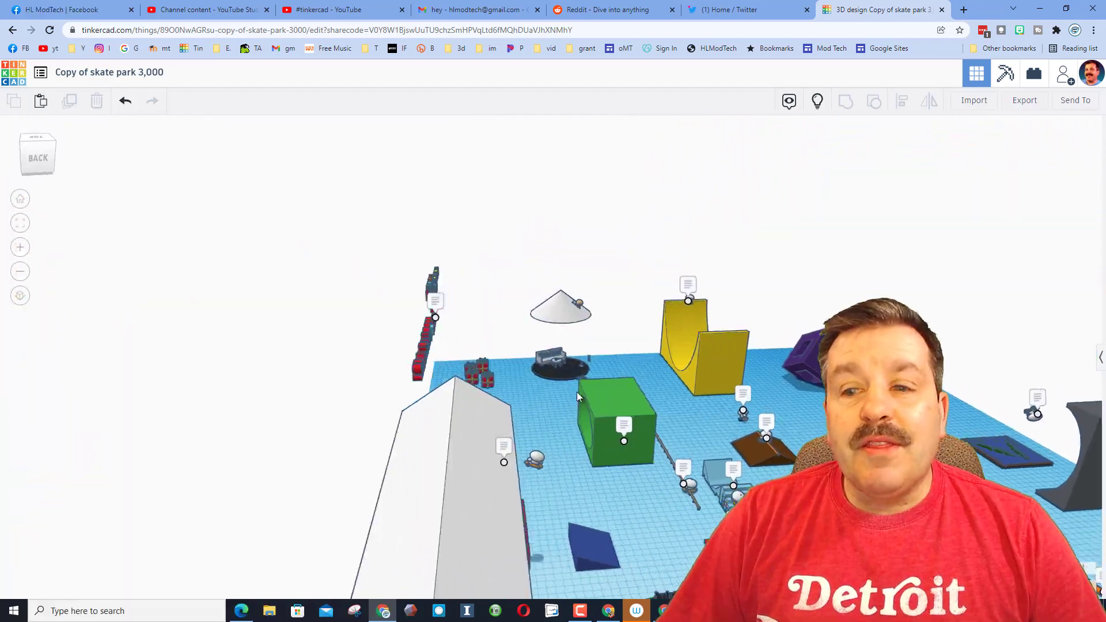
pyautogui.moveTo(576, 391); pyautogui.dragTo(513, 374, button='right')
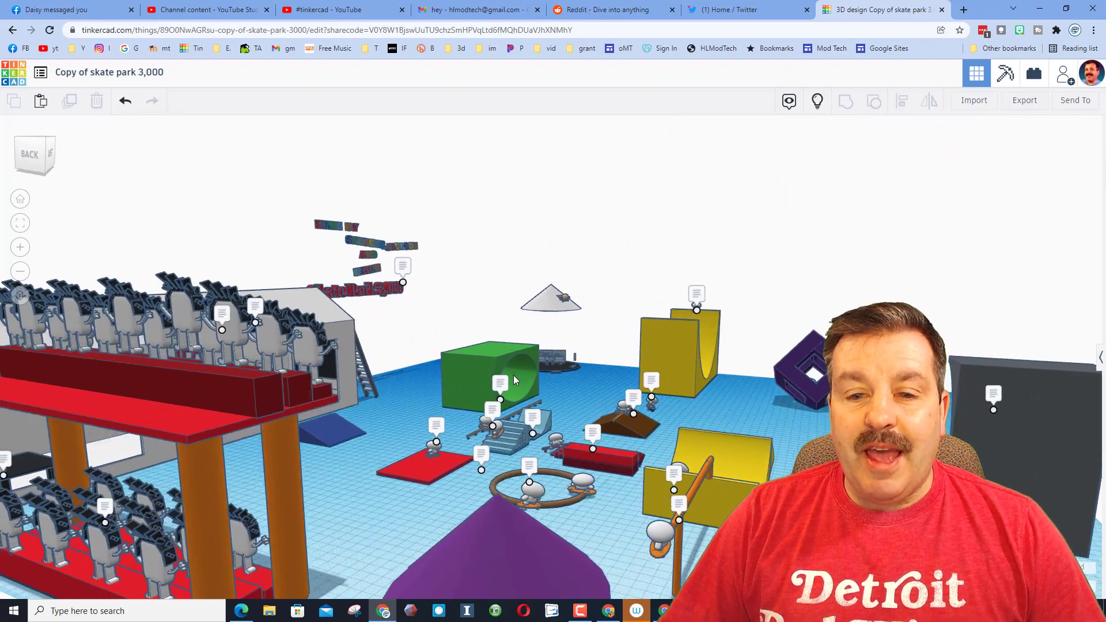
pyautogui.scroll(1, 514, 375)
pyautogui.click(788, 101)
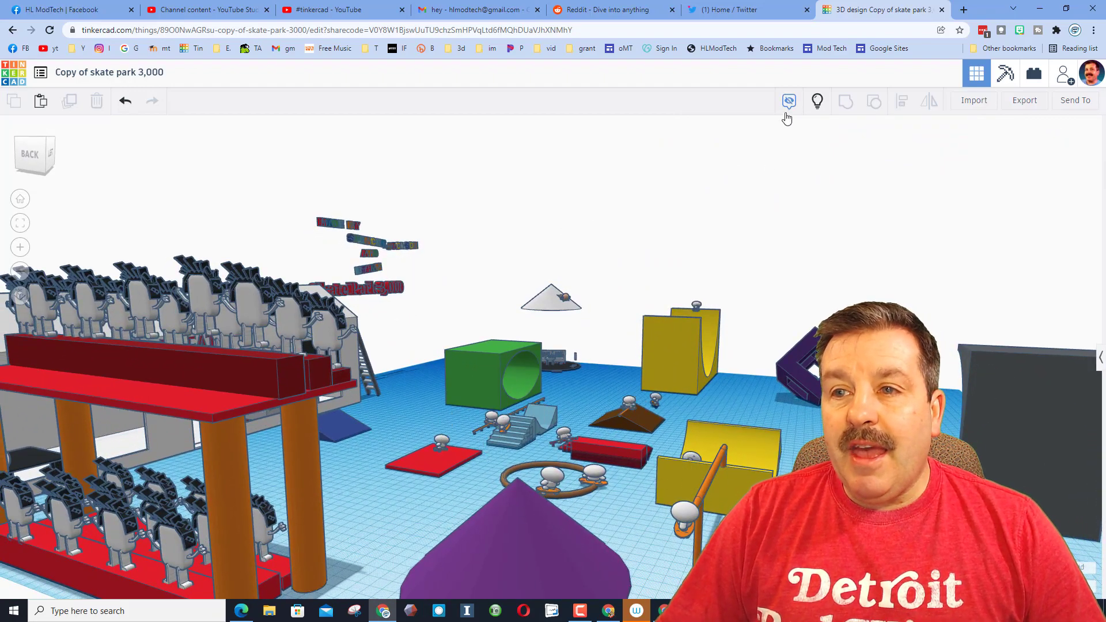
pyautogui.moveTo(773, 420); pyautogui.dragTo(656, 468, button='right')
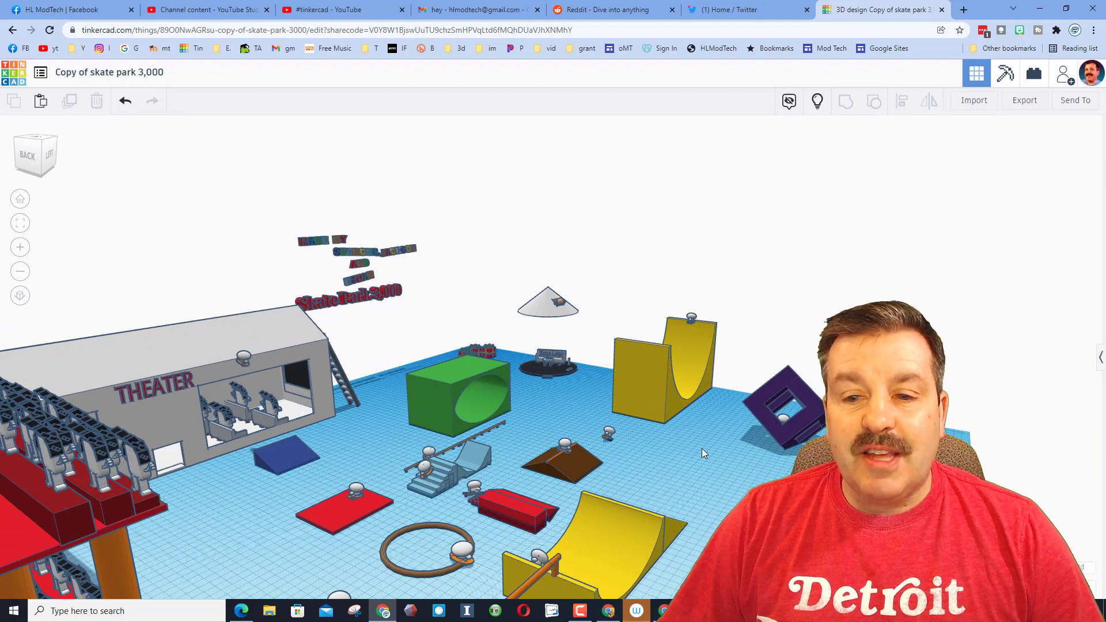
pyautogui.moveTo(702, 449)
pyautogui.mouseDown(button='right')
pyautogui.moveTo(561, 456)
pyautogui.moveTo(645, 445)
pyautogui.mouseUp(button='right')
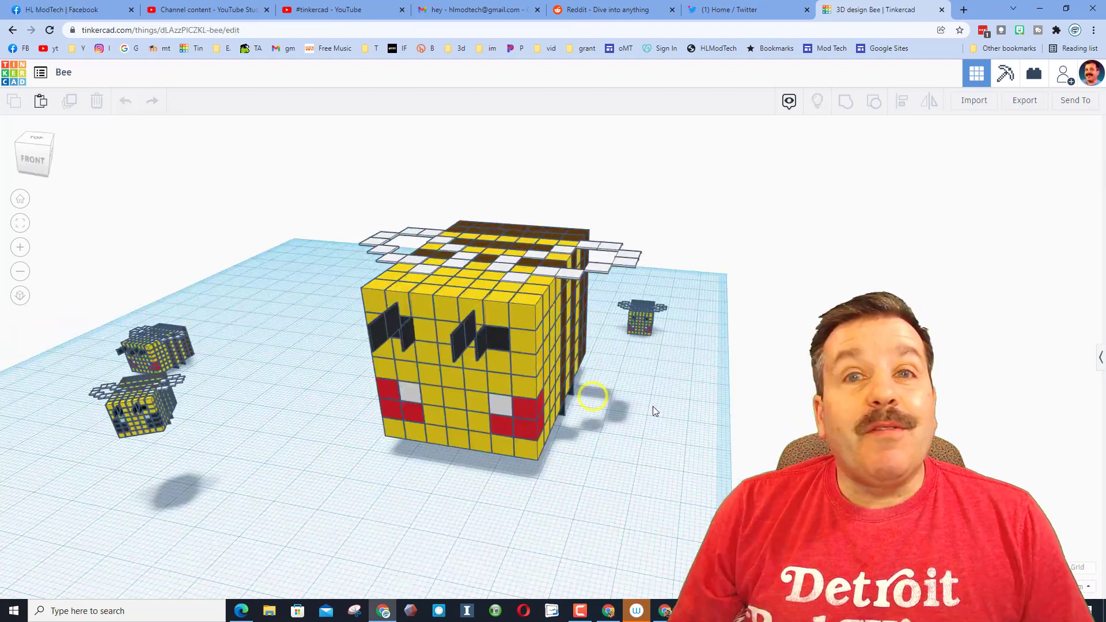
# Step: From the Collaborate invite menu, generate a new Bee share link and copy it
pyautogui.moveTo(652, 406); pyautogui.dragTo(609, 401, button='right')
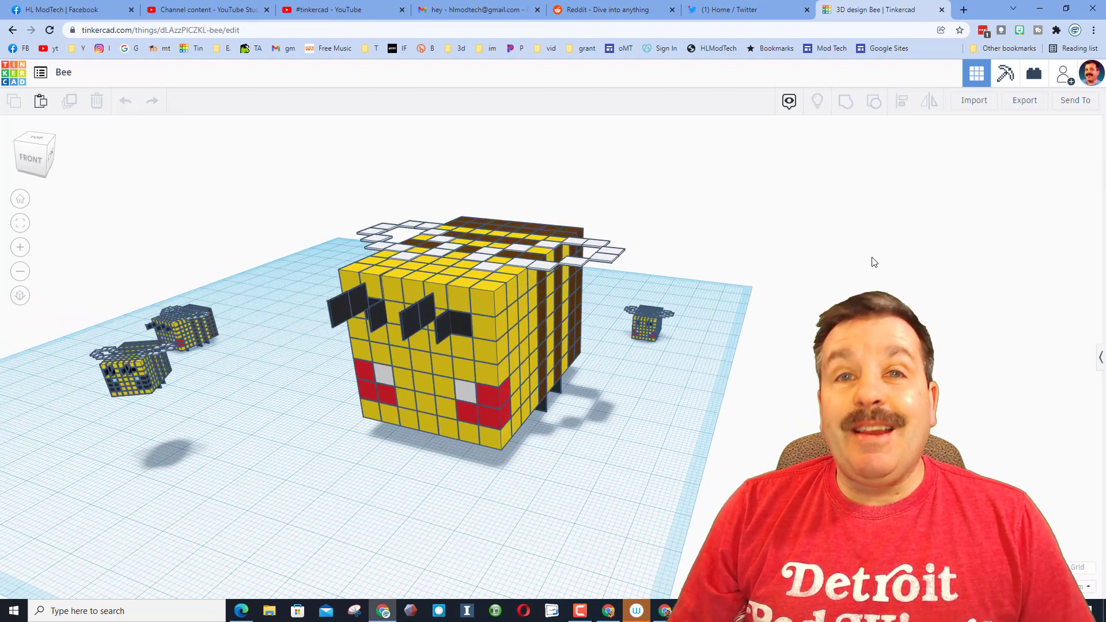
pyautogui.click(1065, 74)
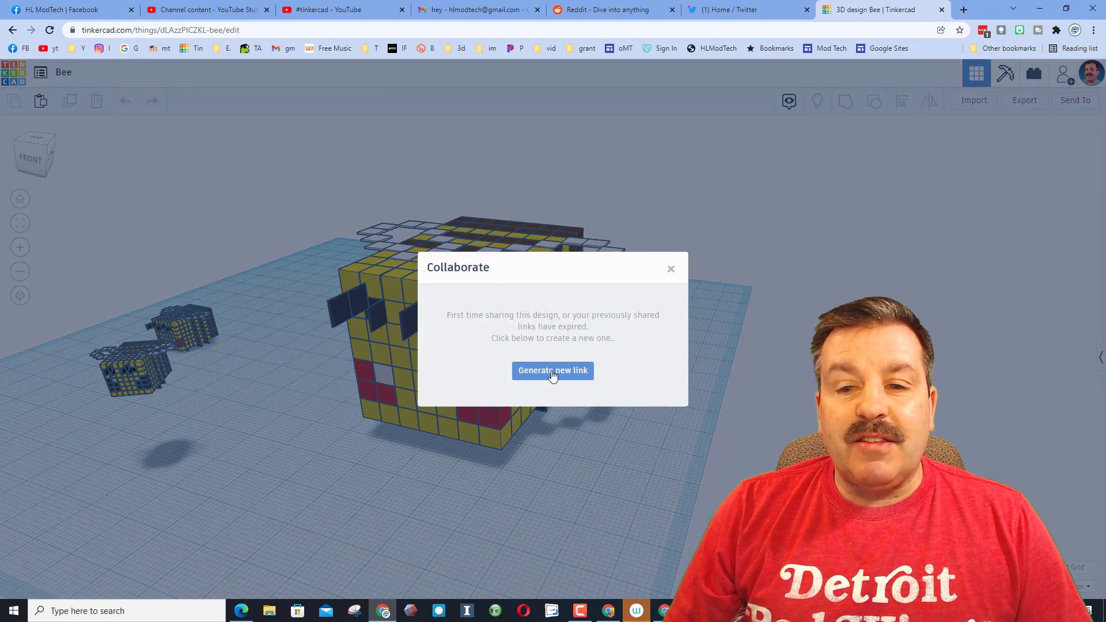
pyautogui.click(552, 371)
pyautogui.click(579, 335)
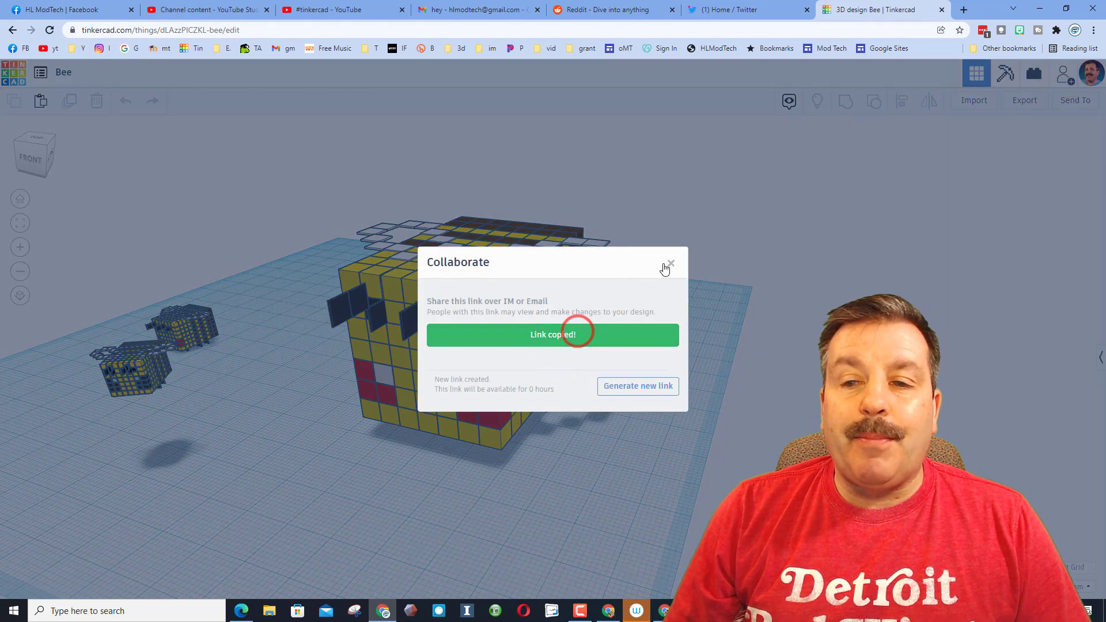